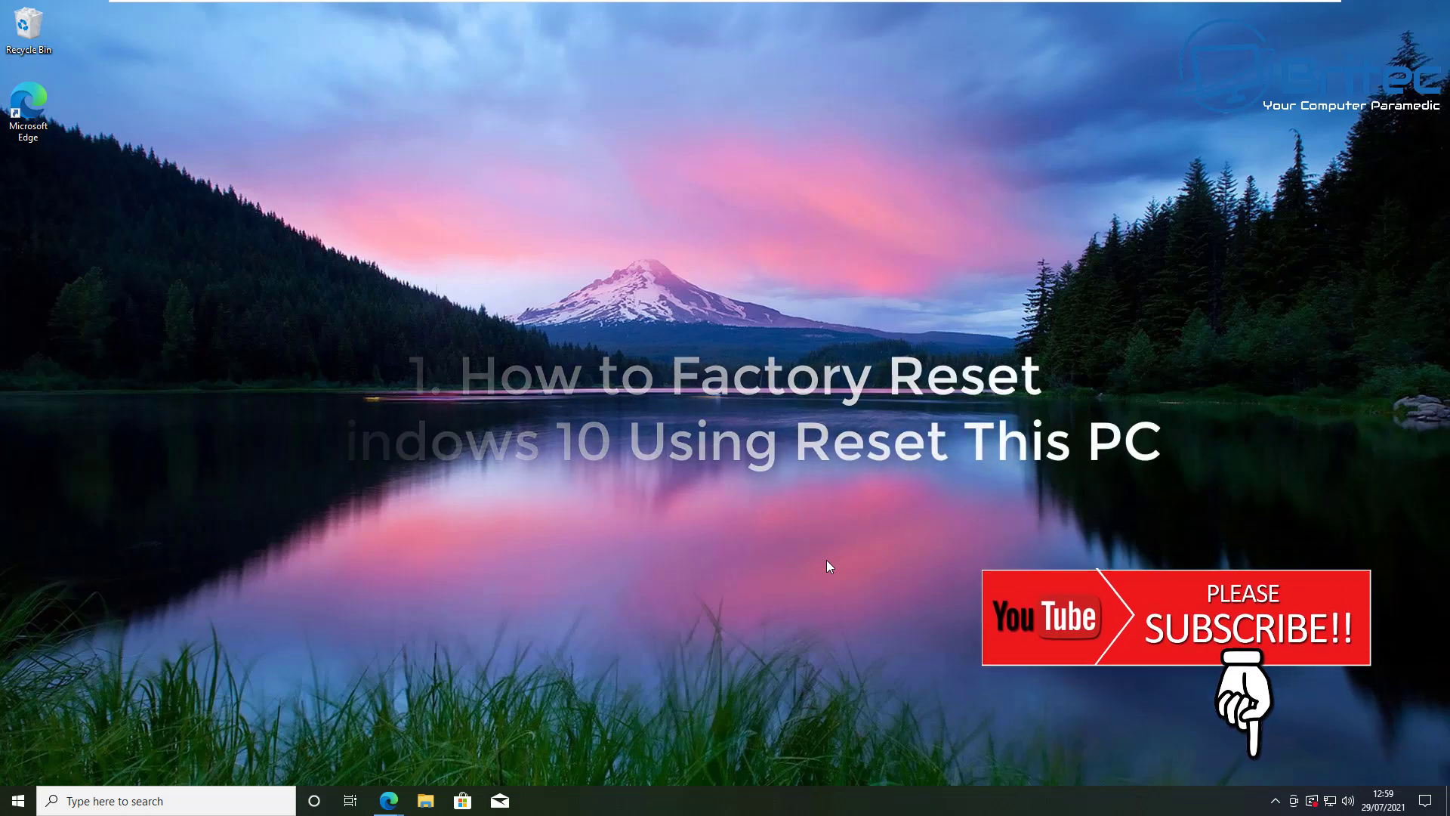
# Step: Open the Start menu from the taskbar's Start button
pyautogui.click(19, 804)
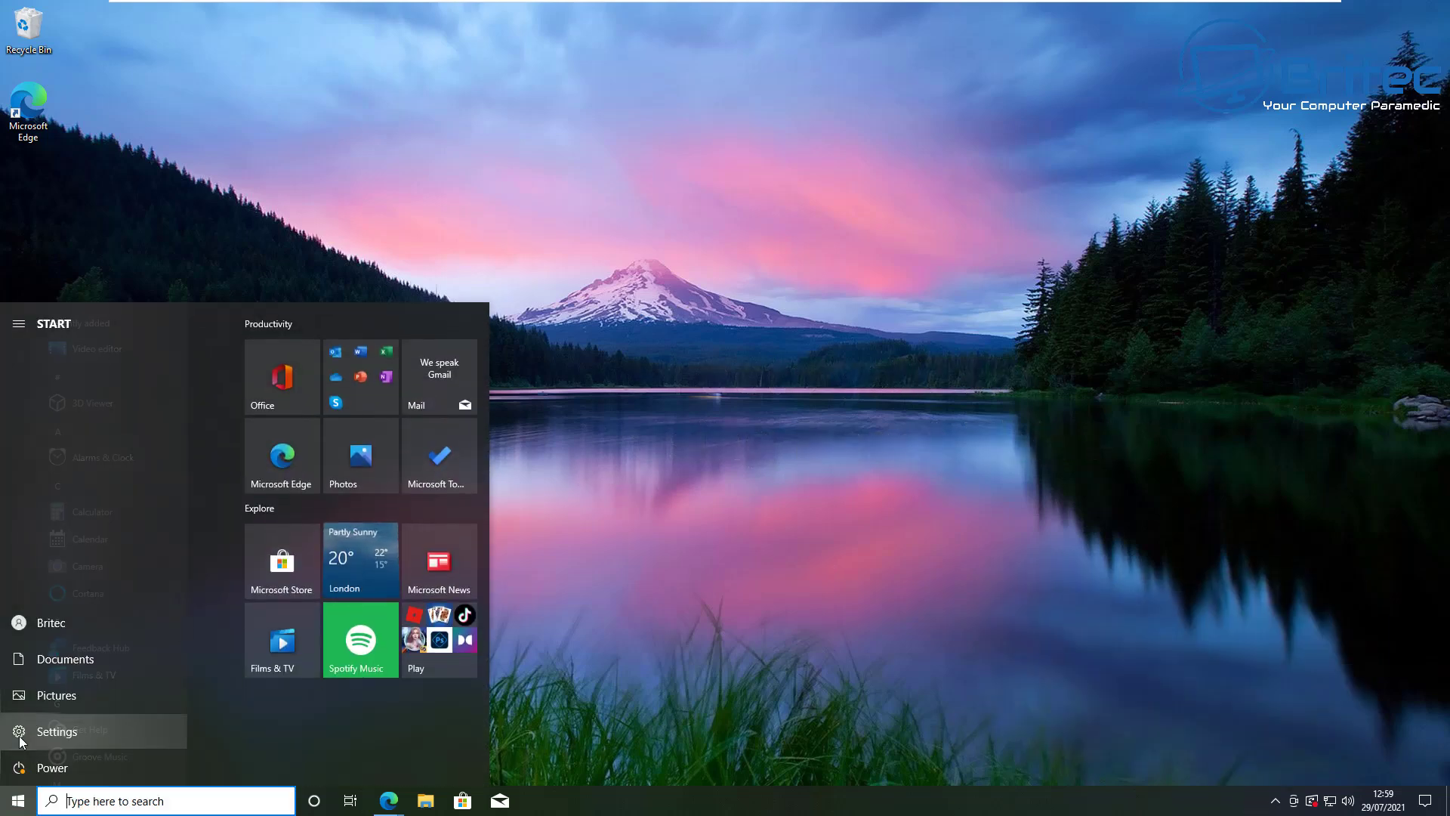
# Step: Go to Settings > Update & Security > Recovery
pyautogui.click(19, 737)
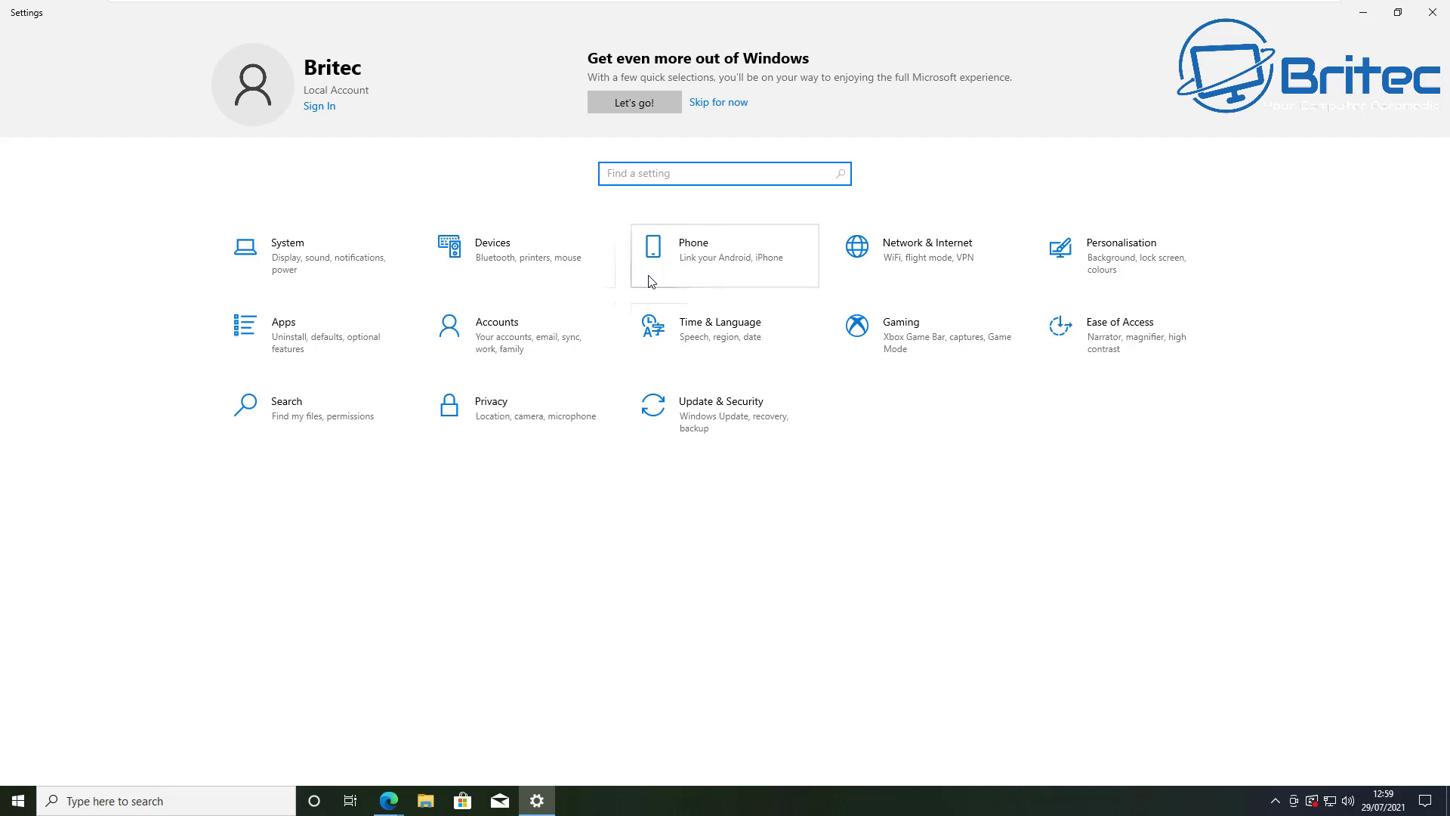
pyautogui.click(721, 421)
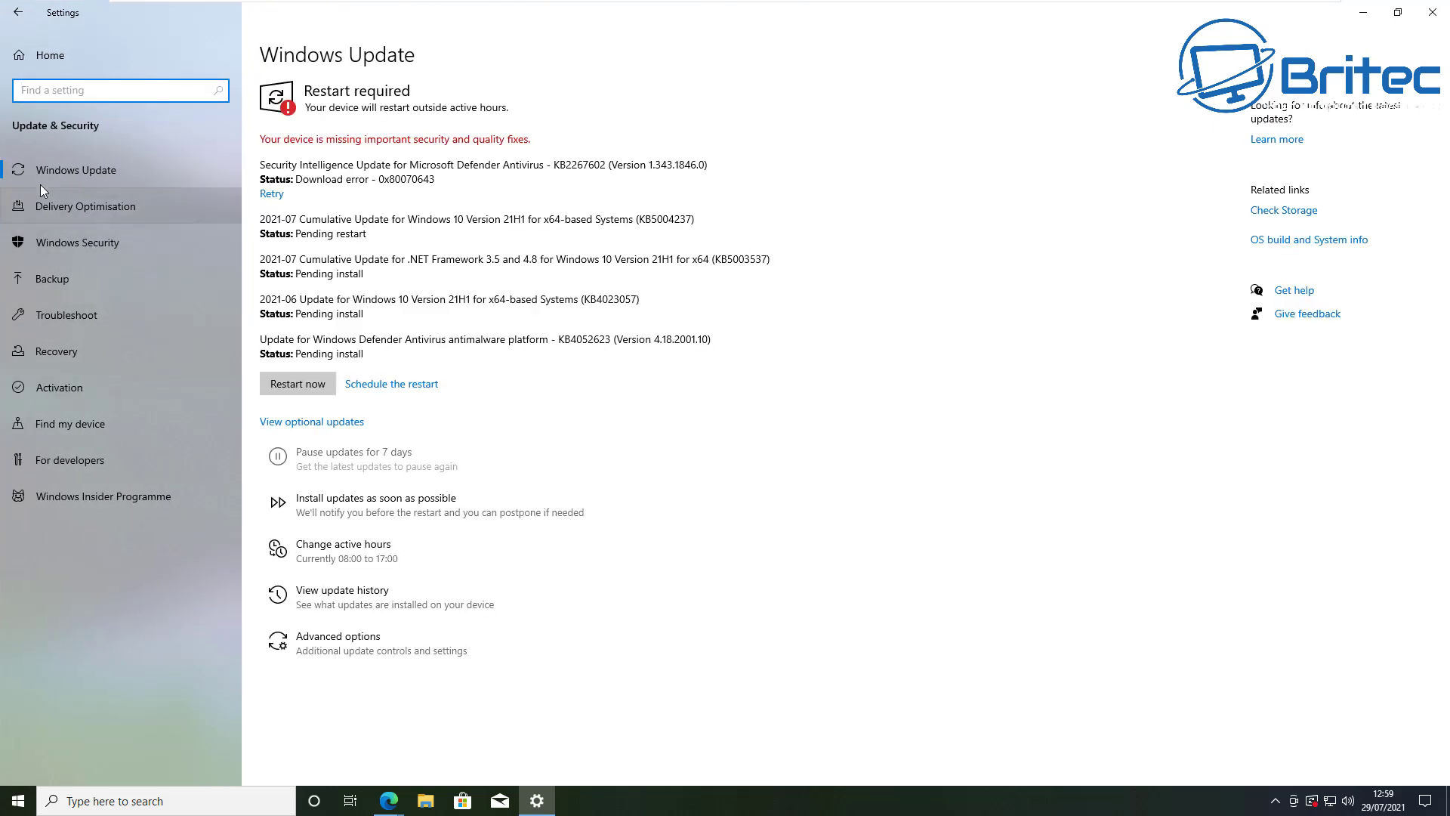
pyautogui.click(85, 355)
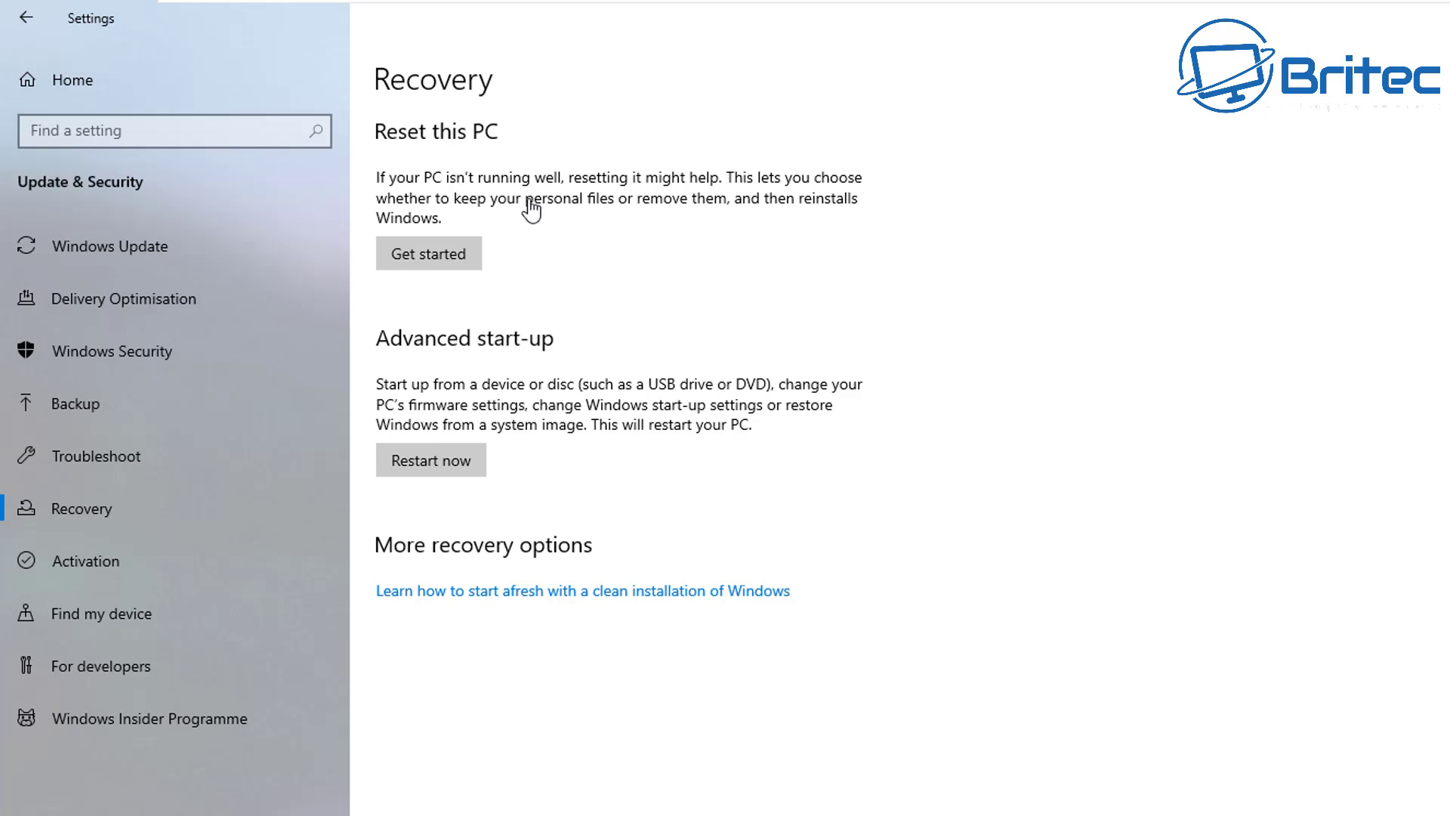
# Step: Start Reset this PC and choose Remove everything
pyautogui.click(461, 260)
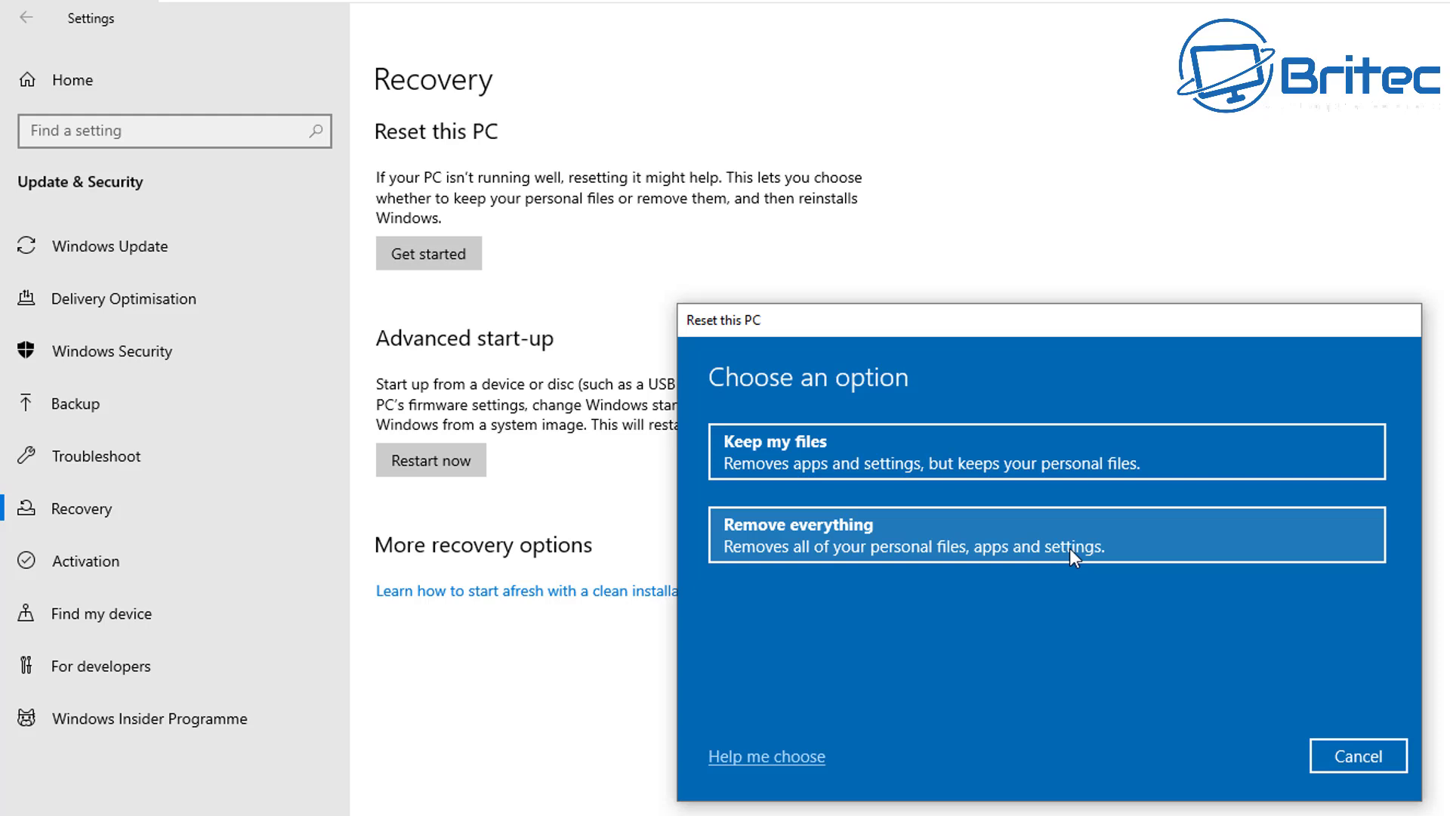
pyautogui.click(979, 519)
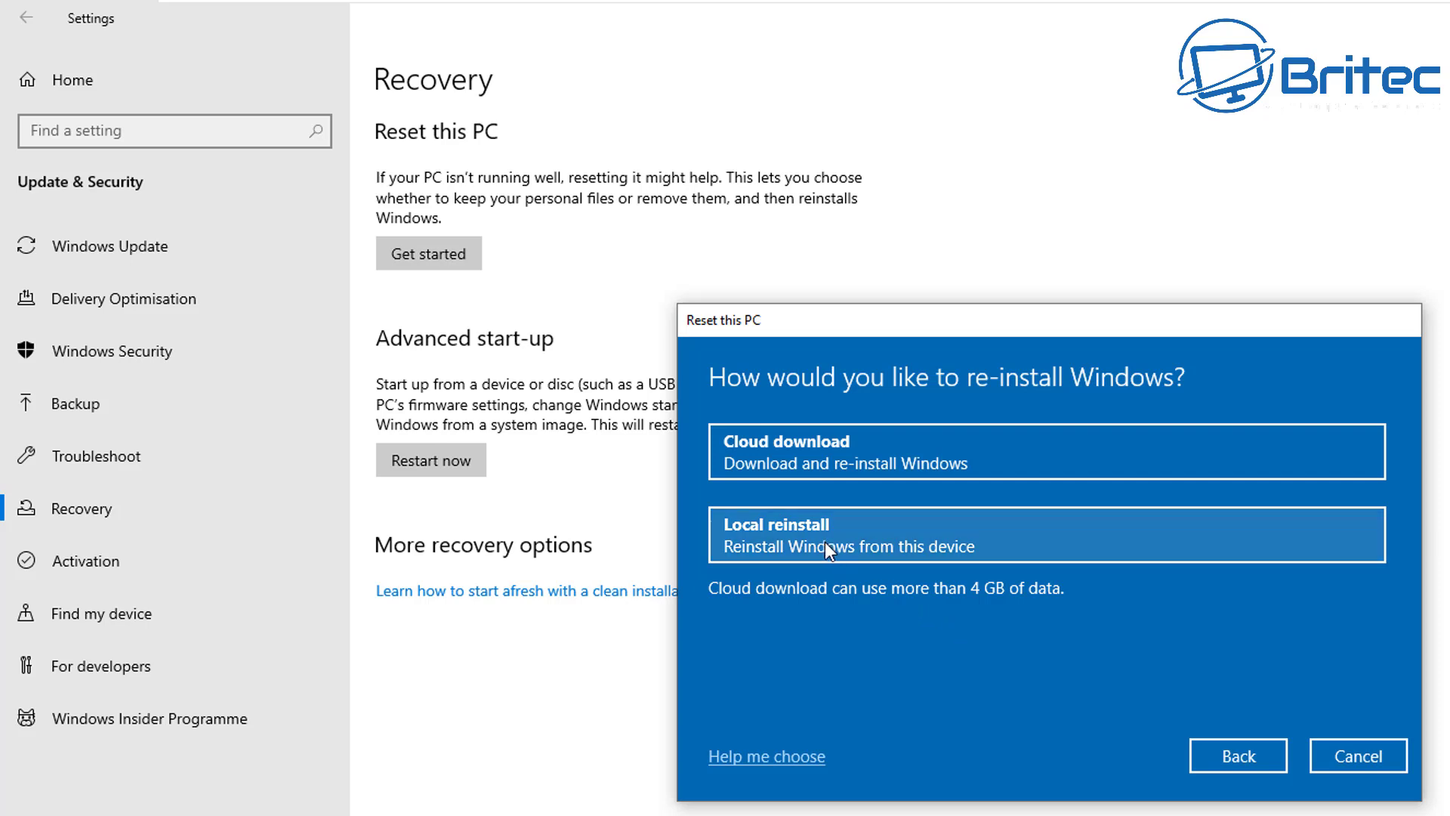
# Step: Choose Cloud download with Clean data left off, confirm the settings and continue
pyautogui.click(1045, 462)
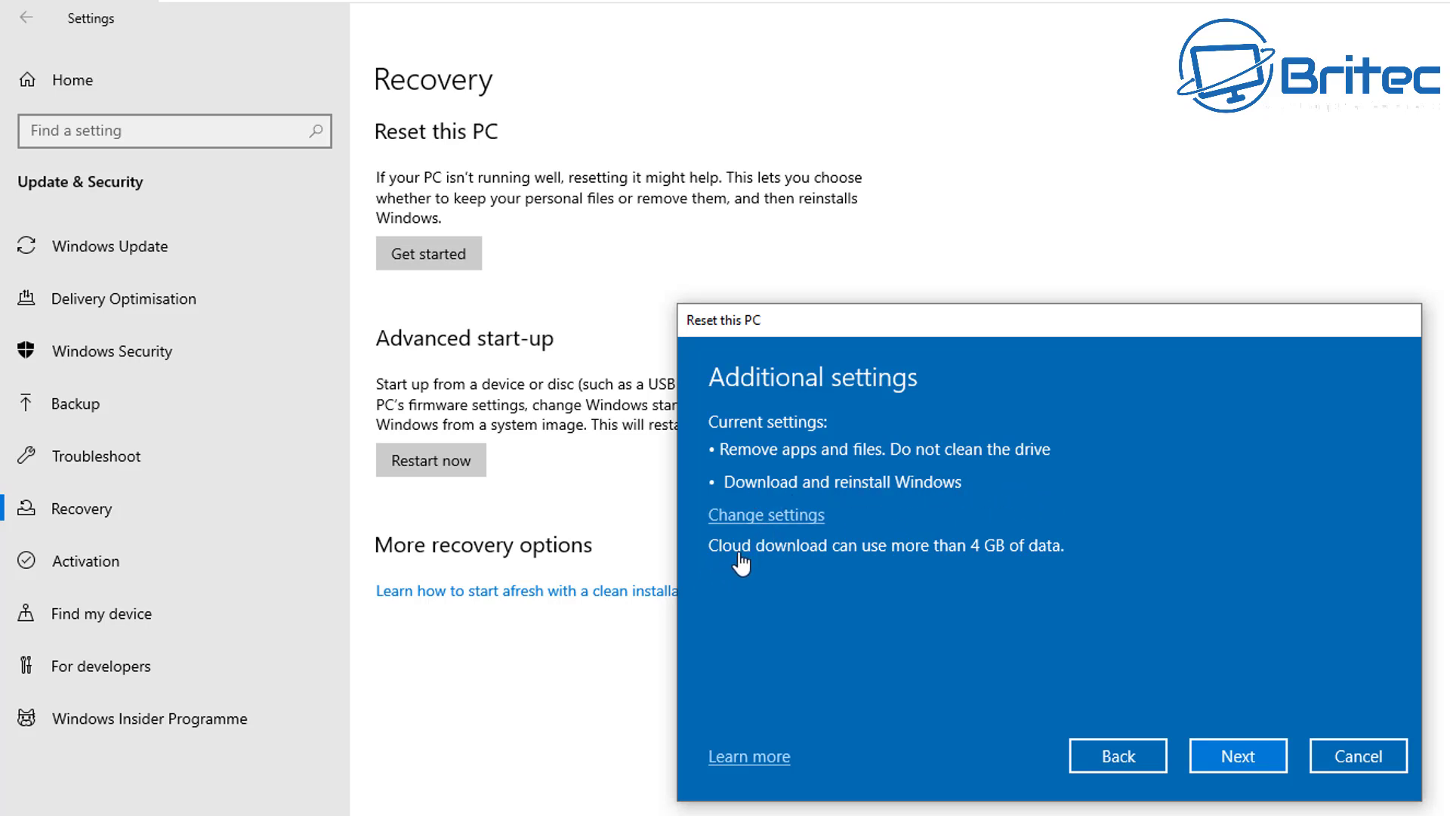
pyautogui.click(792, 516)
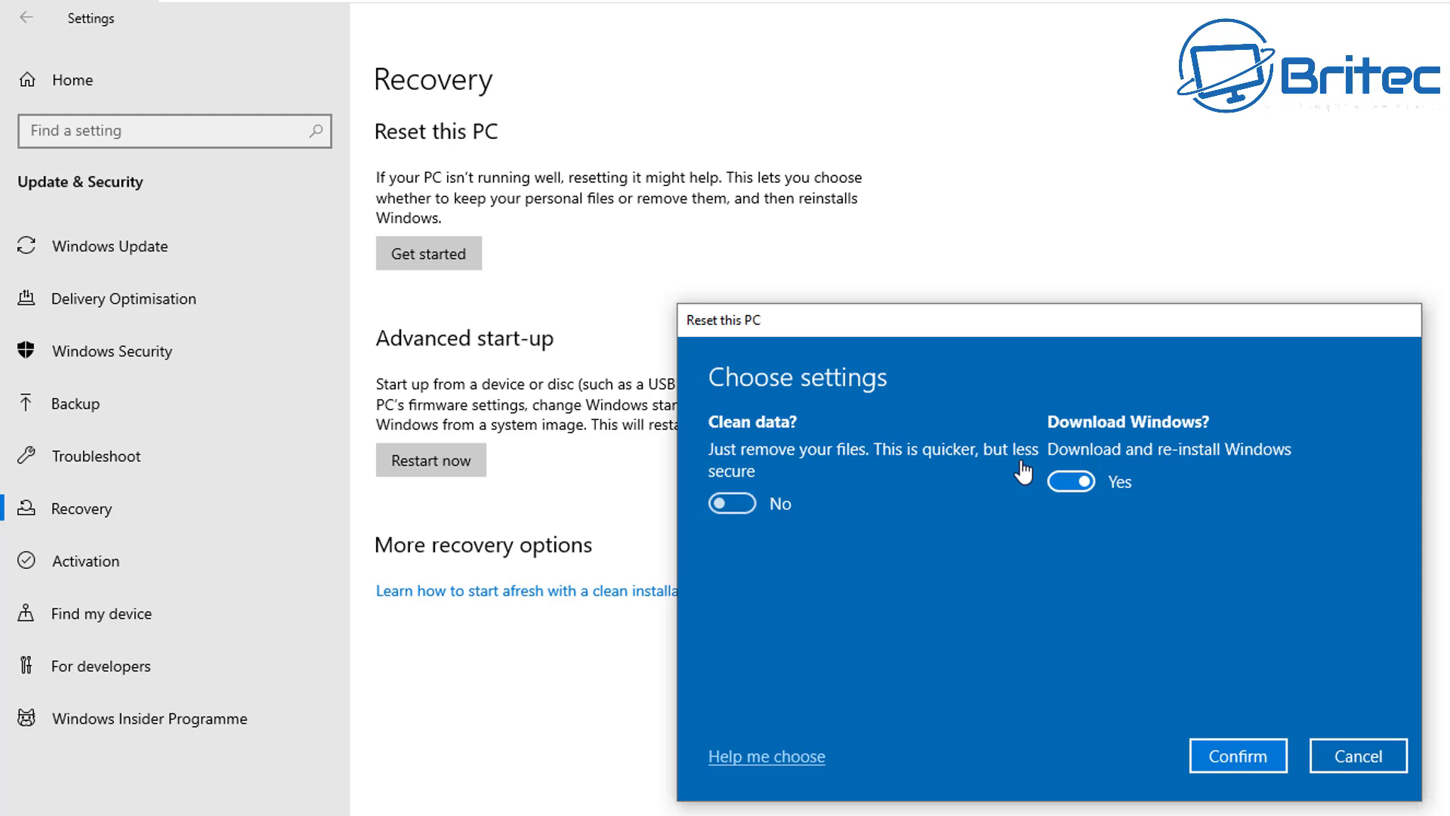
pyautogui.click(731, 505)
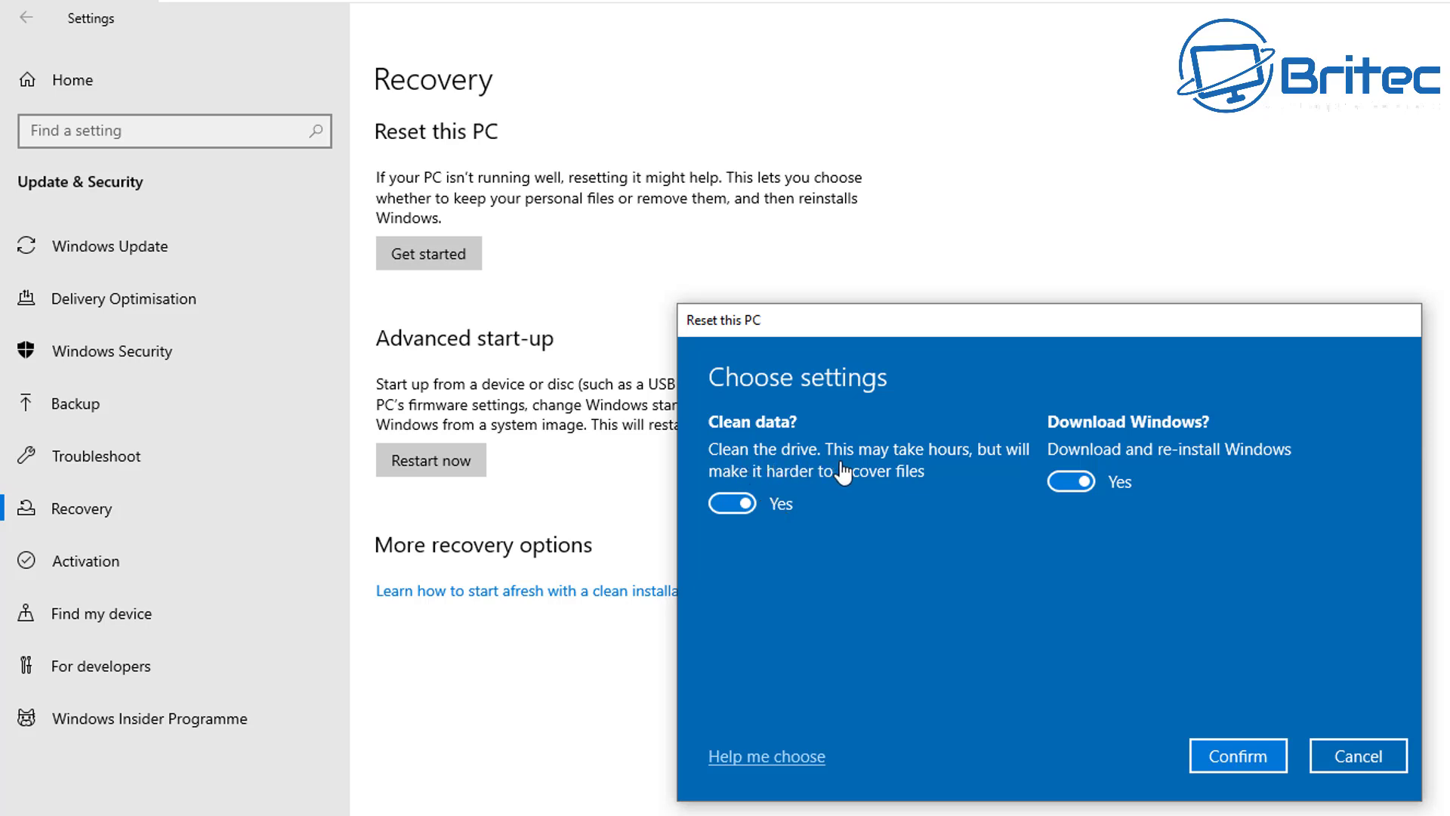
pyautogui.click(723, 511)
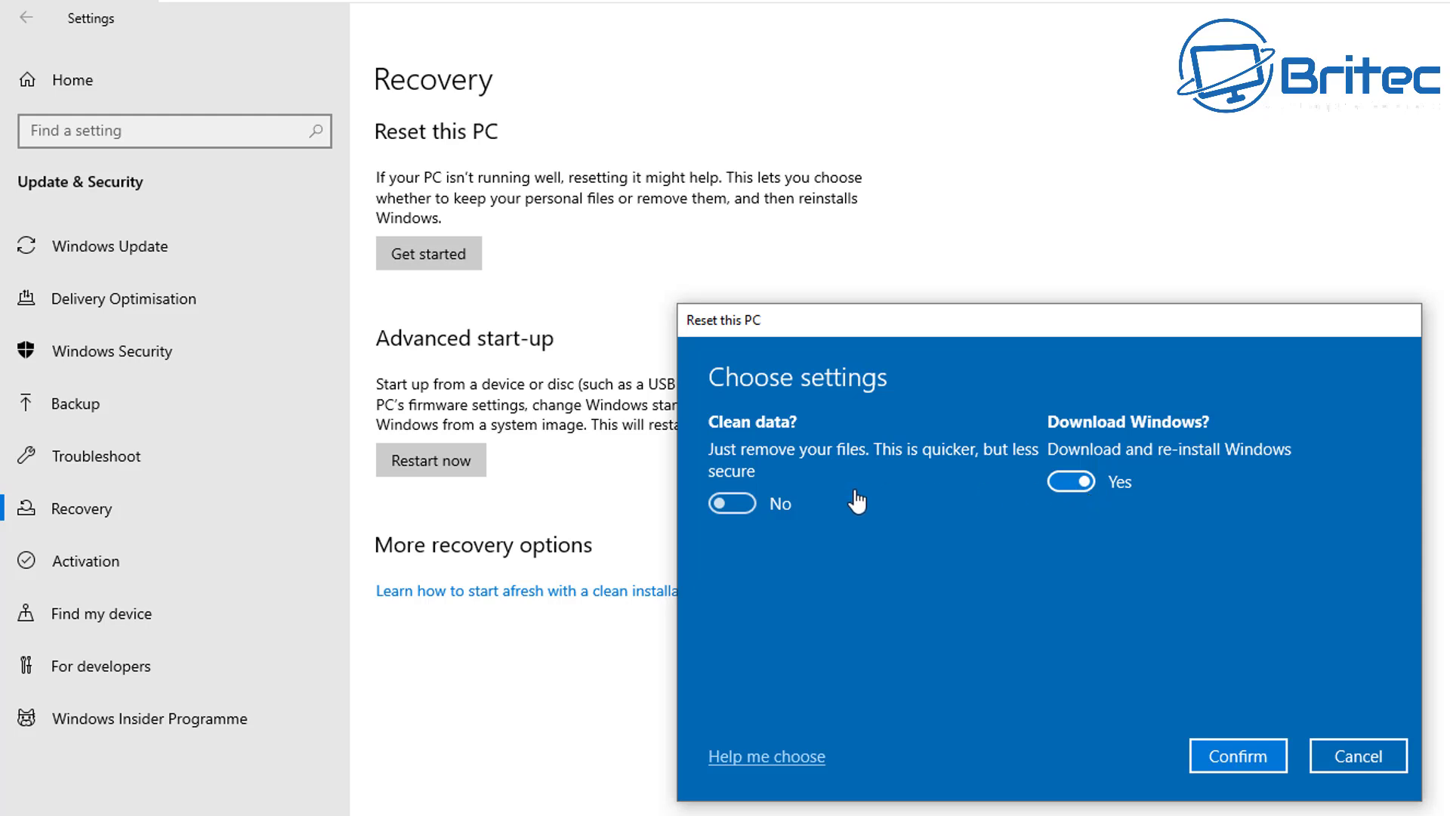
pyautogui.click(1239, 757)
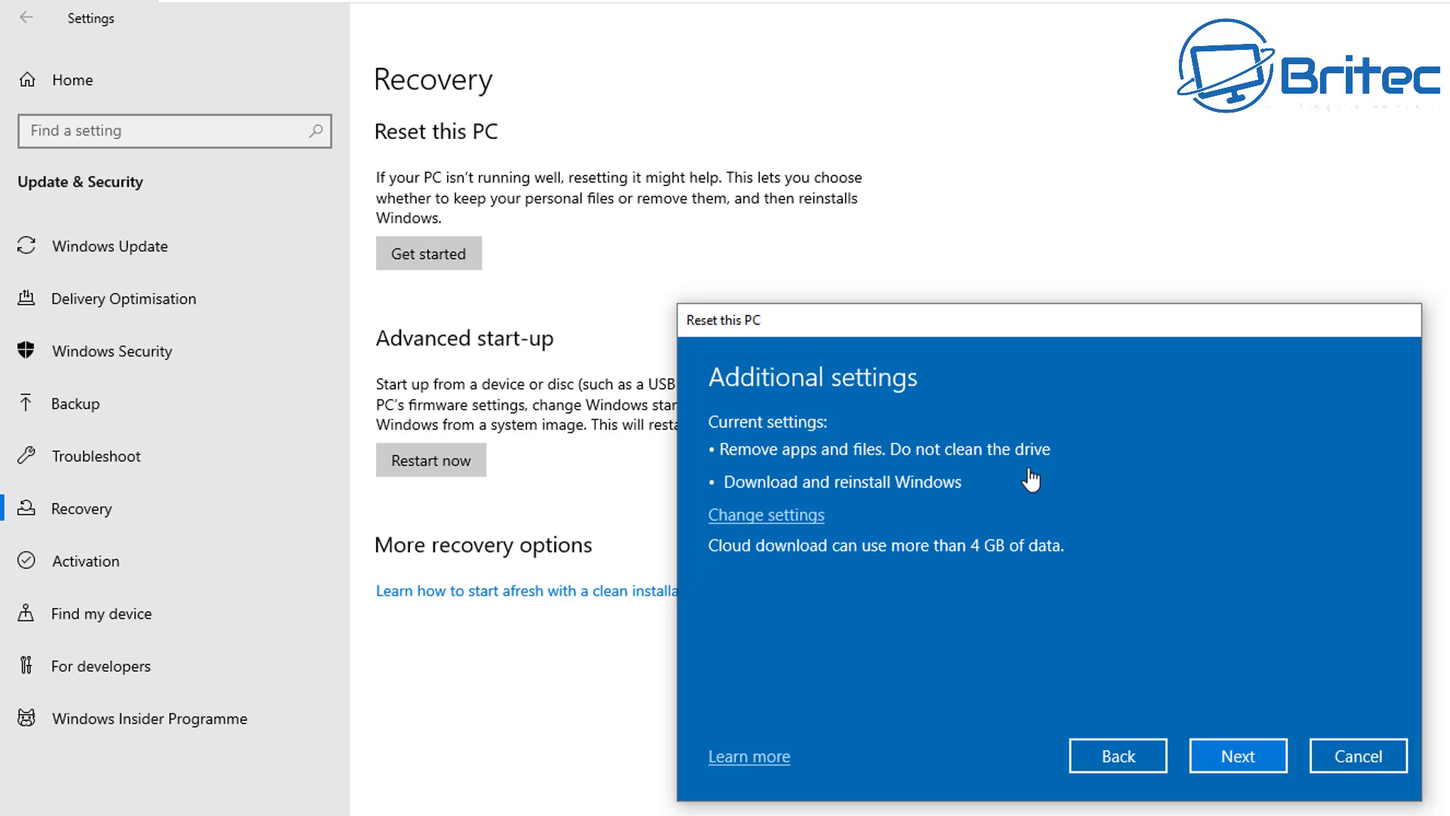
pyautogui.click(1219, 752)
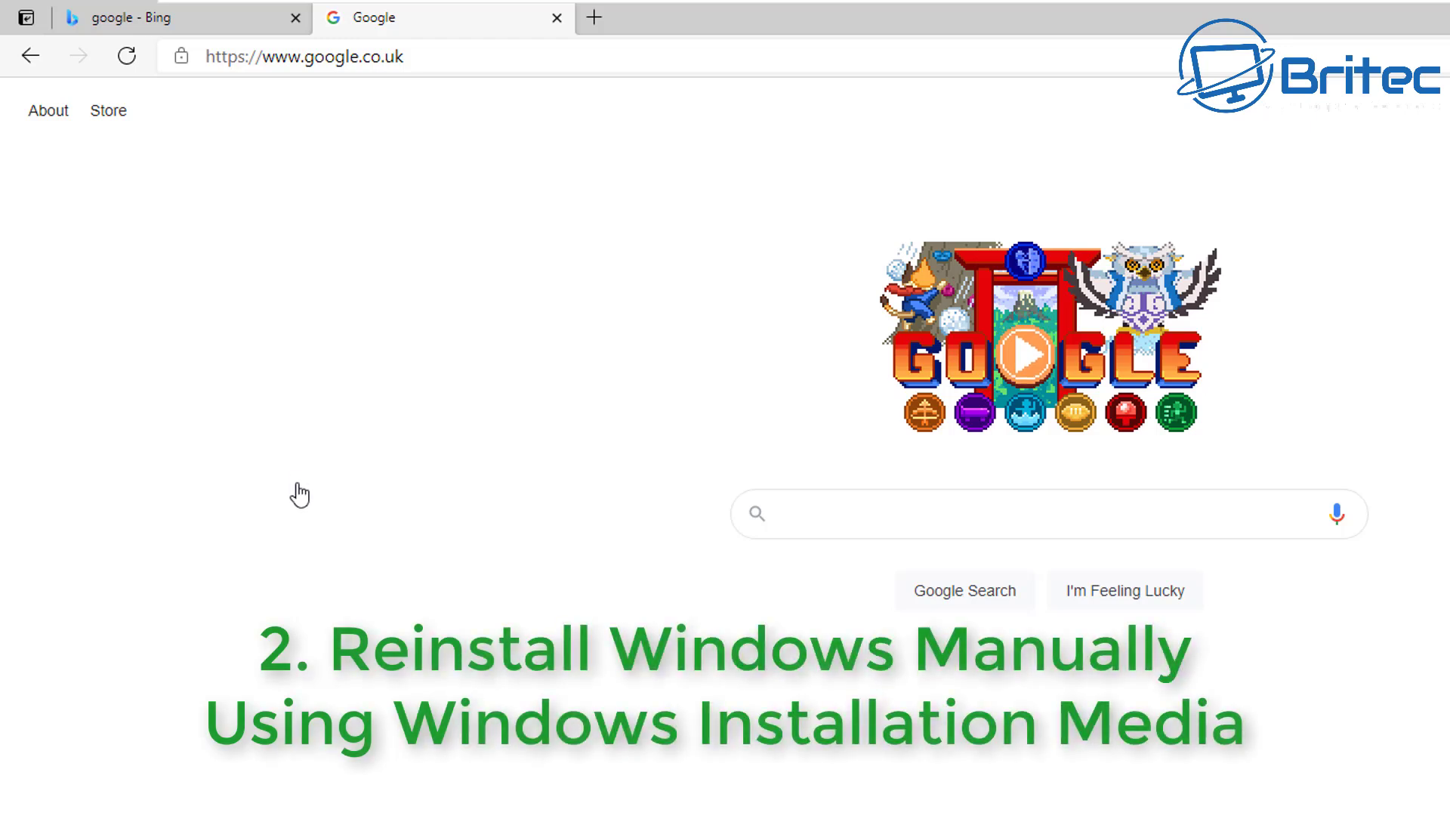
# Step: Search Google for 'windows 10 media creation tool'
pyautogui.click(817, 524)
pyautogui.write('windows 10 med')
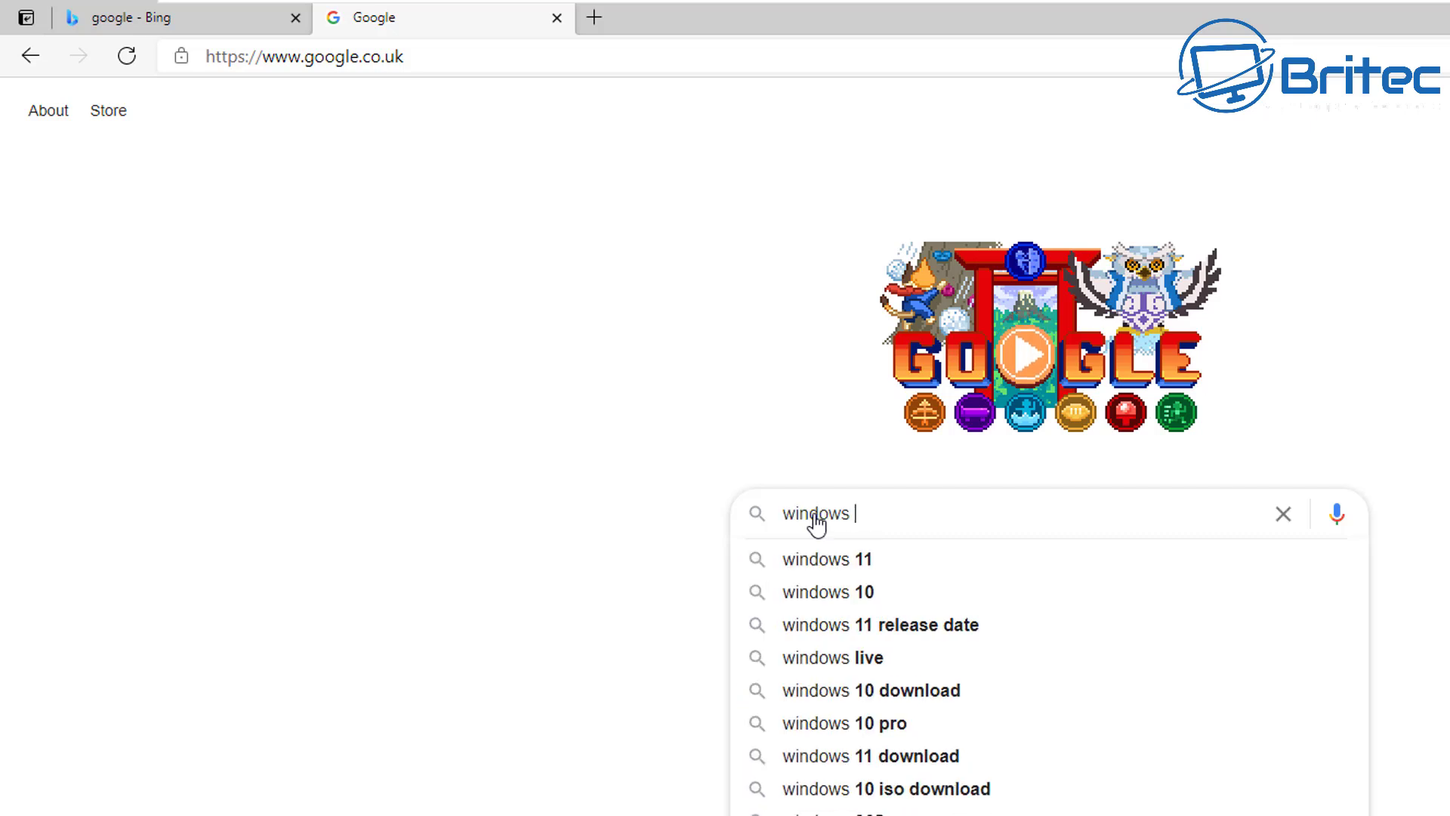
pyautogui.write('ia')
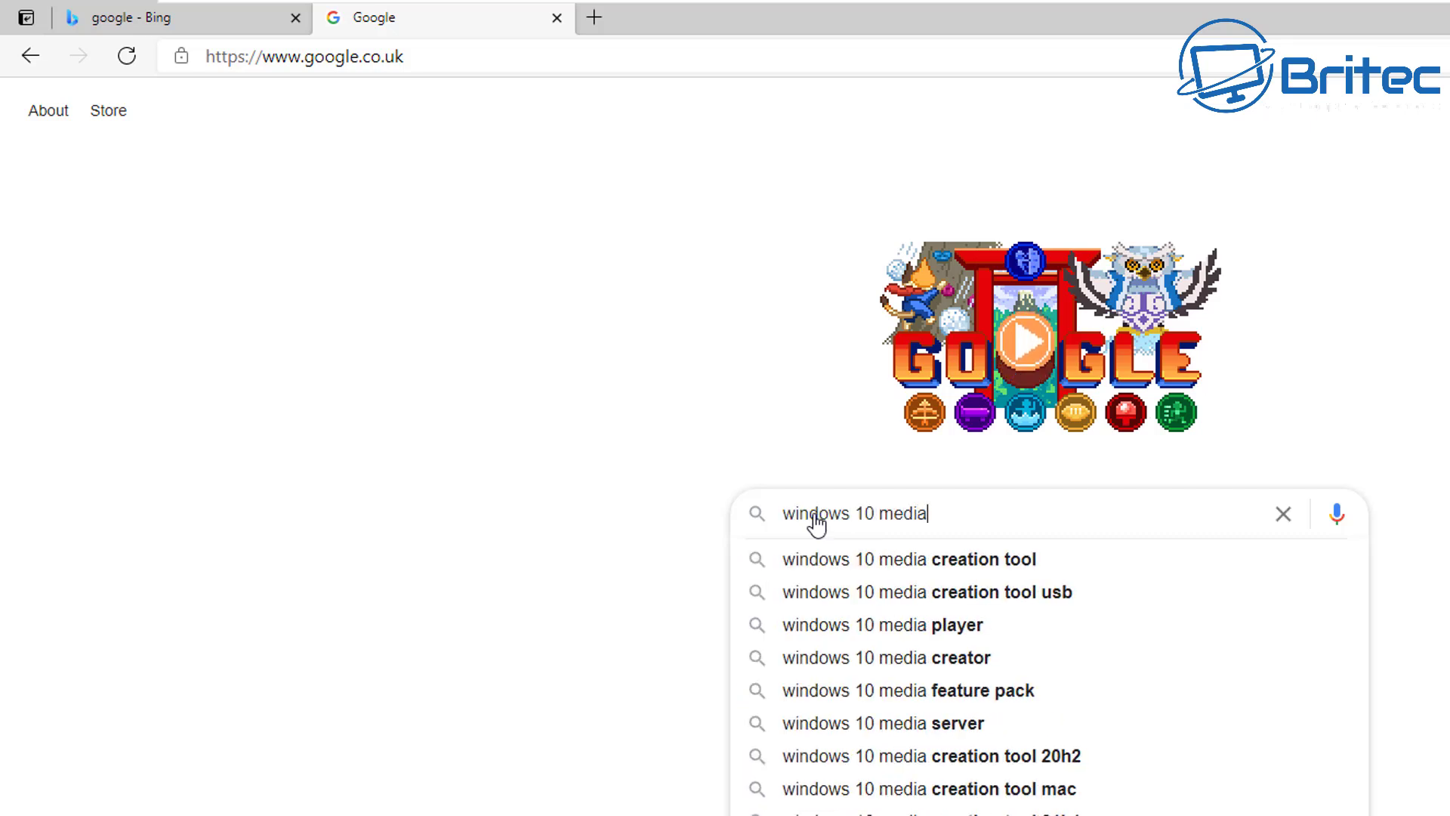
pyautogui.write(' creation tool')
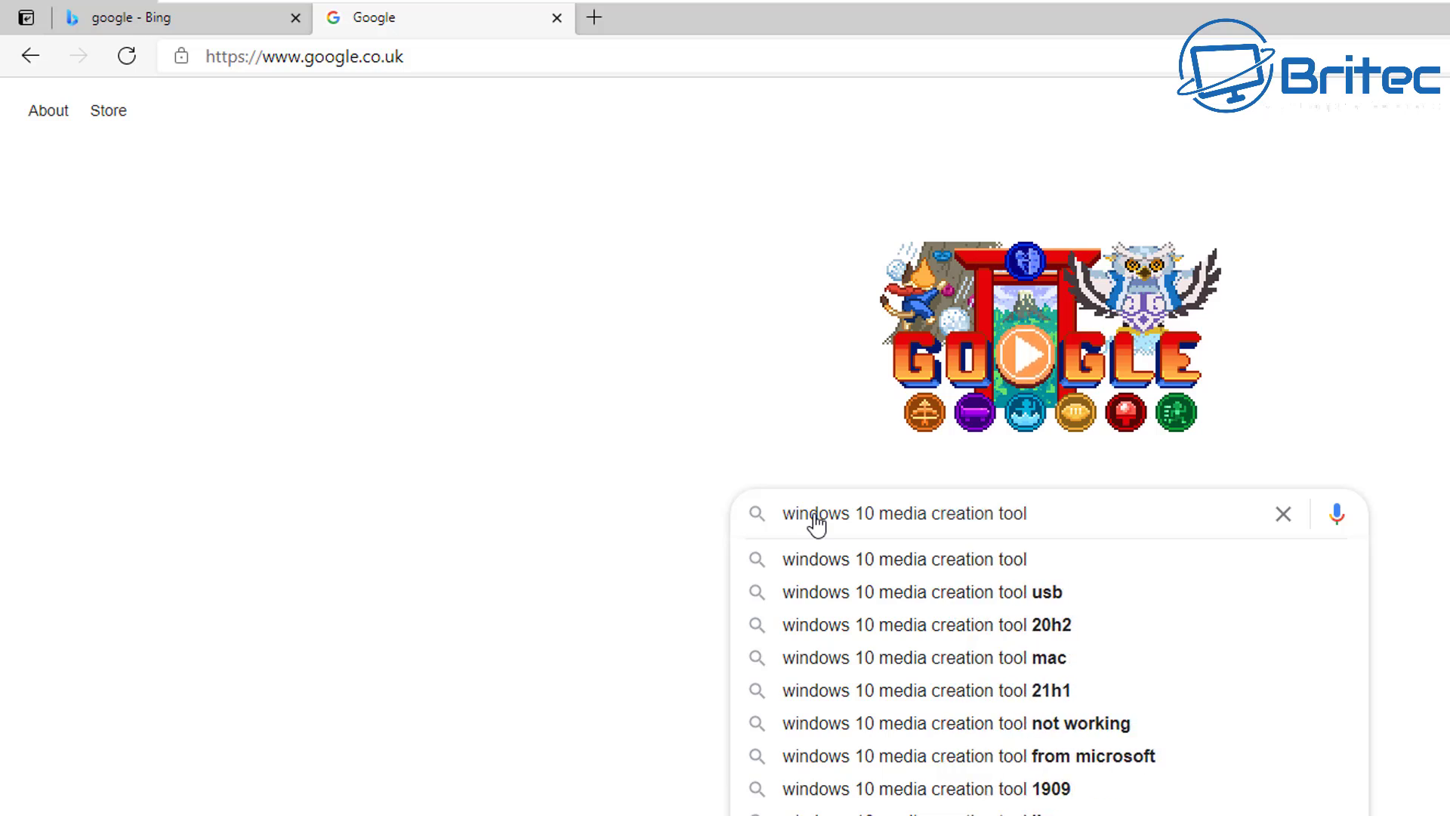
pyautogui.press('Return')
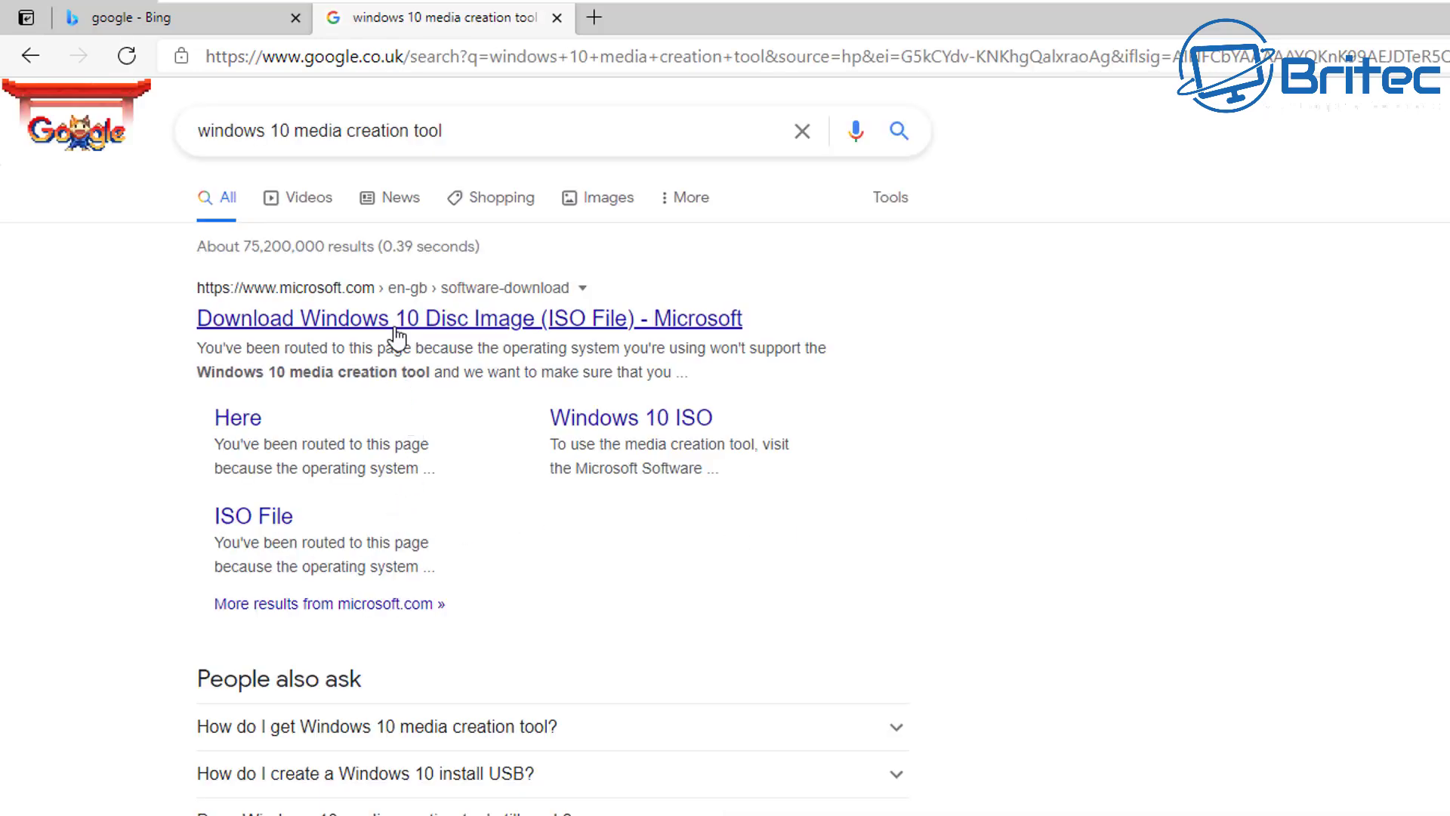
# Step: Open Microsoft's Download Windows 10 page, close the Bing tab and download the tool
pyautogui.click(398, 334)
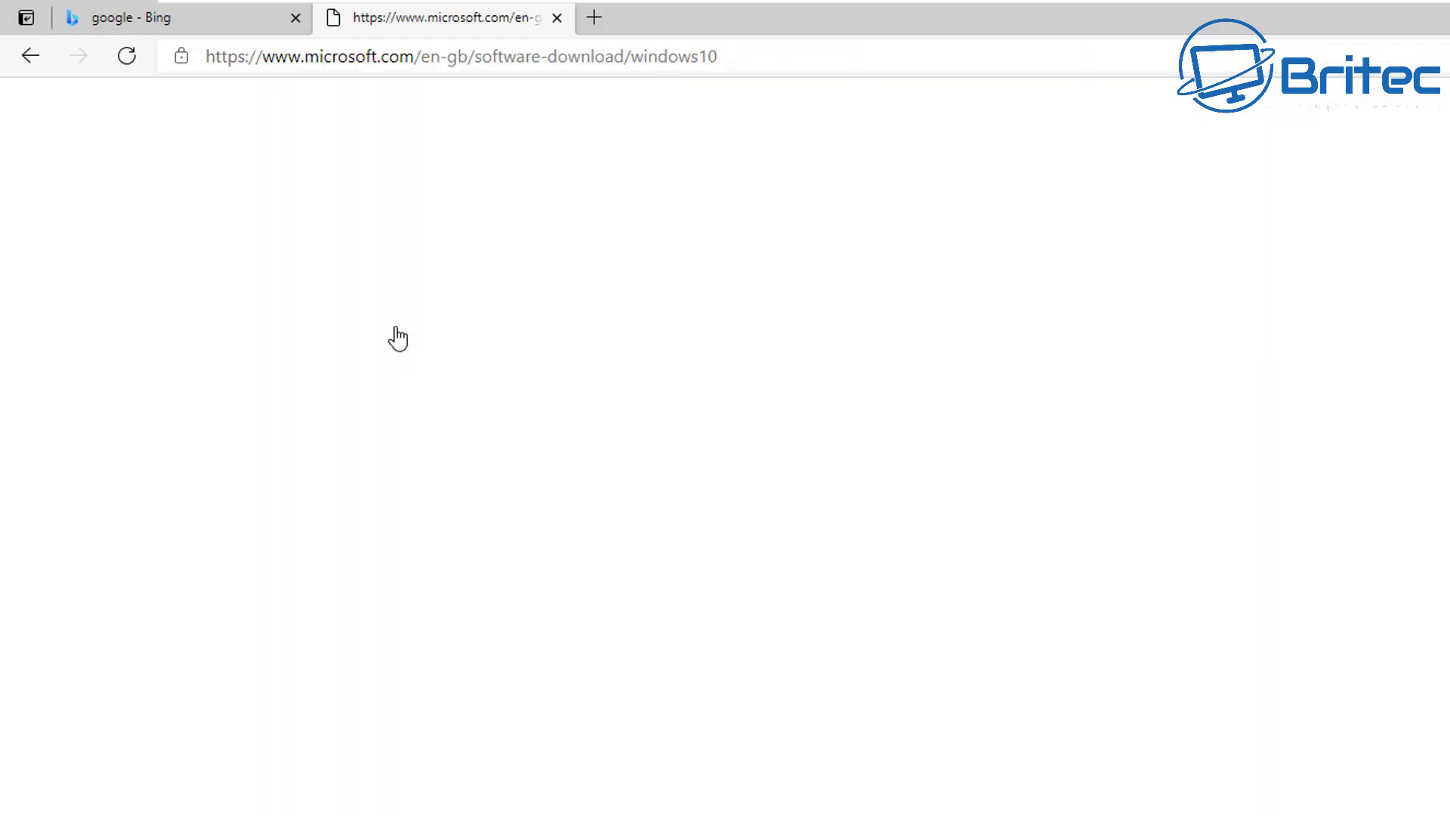
pyautogui.click(296, 17)
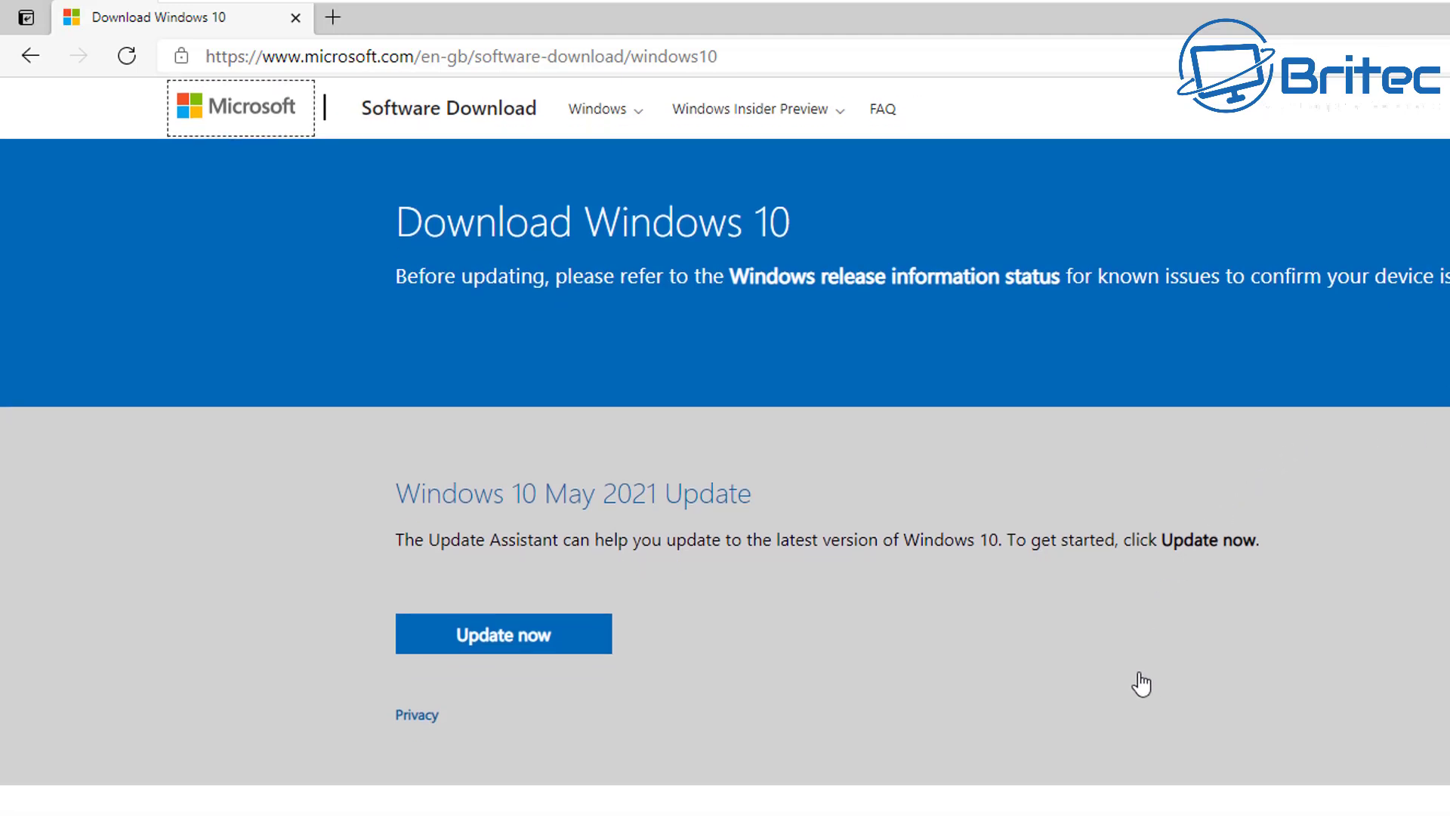
pyautogui.scroll(-4, 1101, 687)
pyautogui.scroll(-2, 1101, 687)
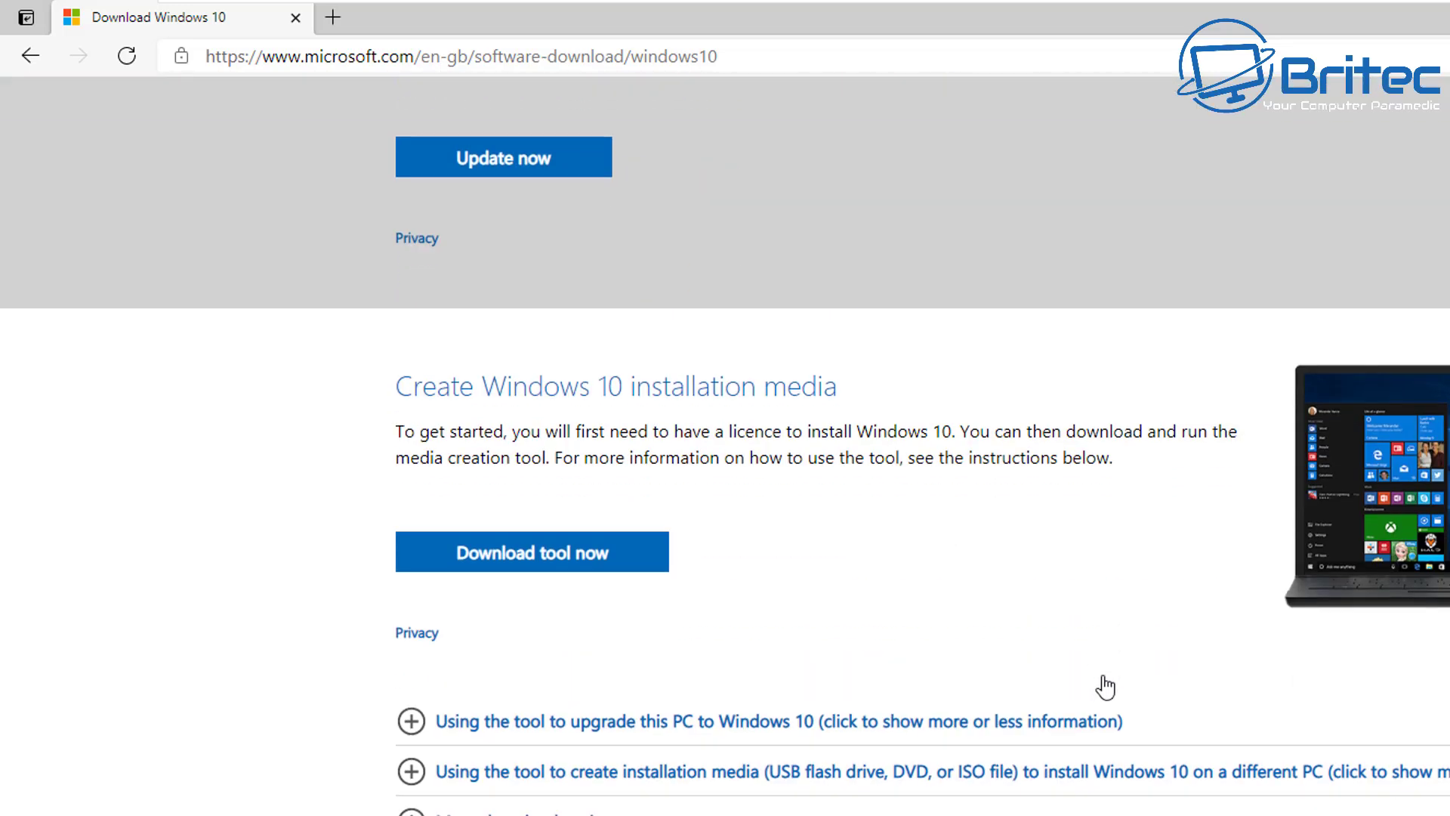
pyautogui.click(606, 563)
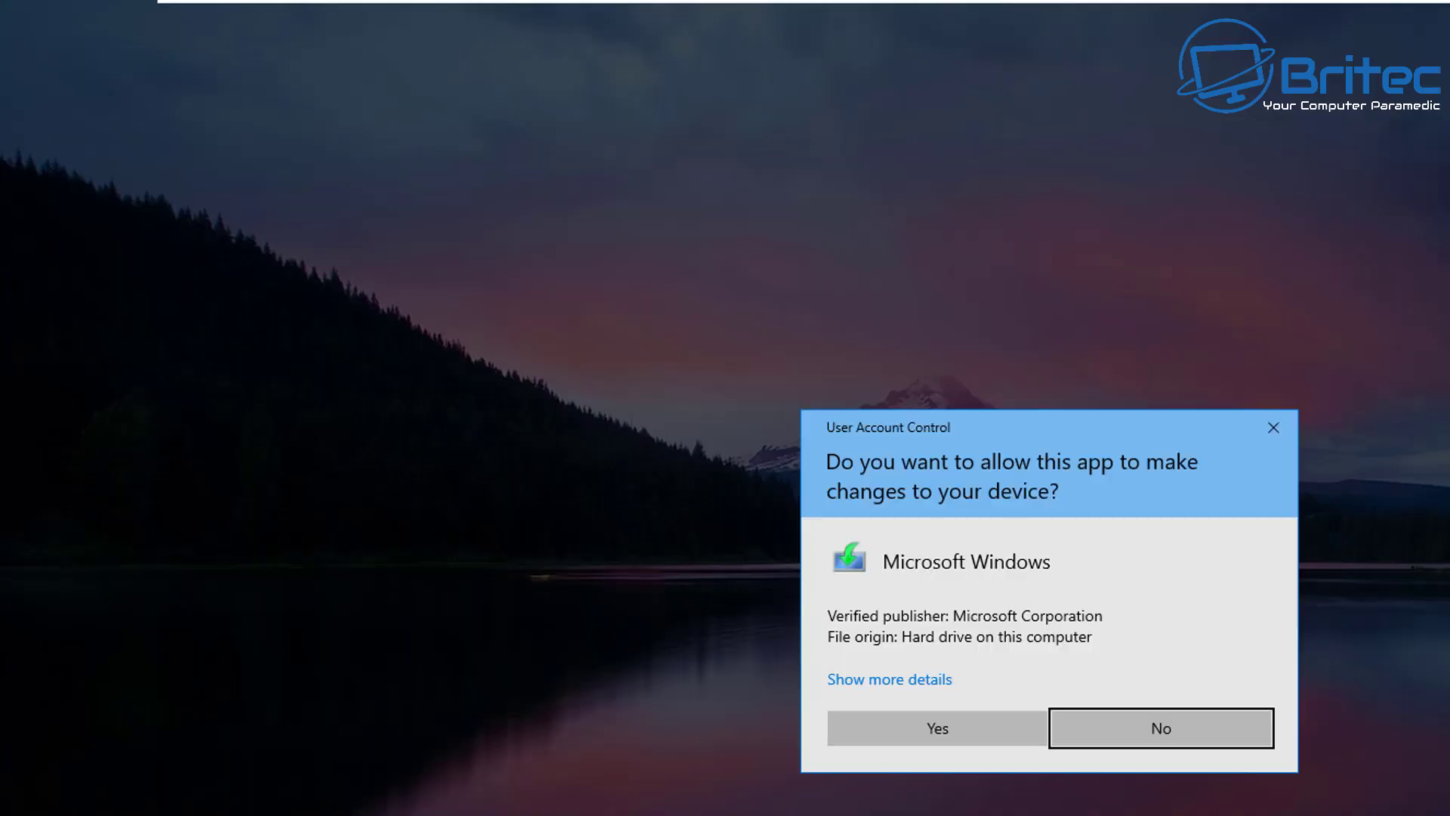
# Step: Allow the downloaded Media Creation Tool to run in the UAC prompt
pyautogui.click(932, 728)
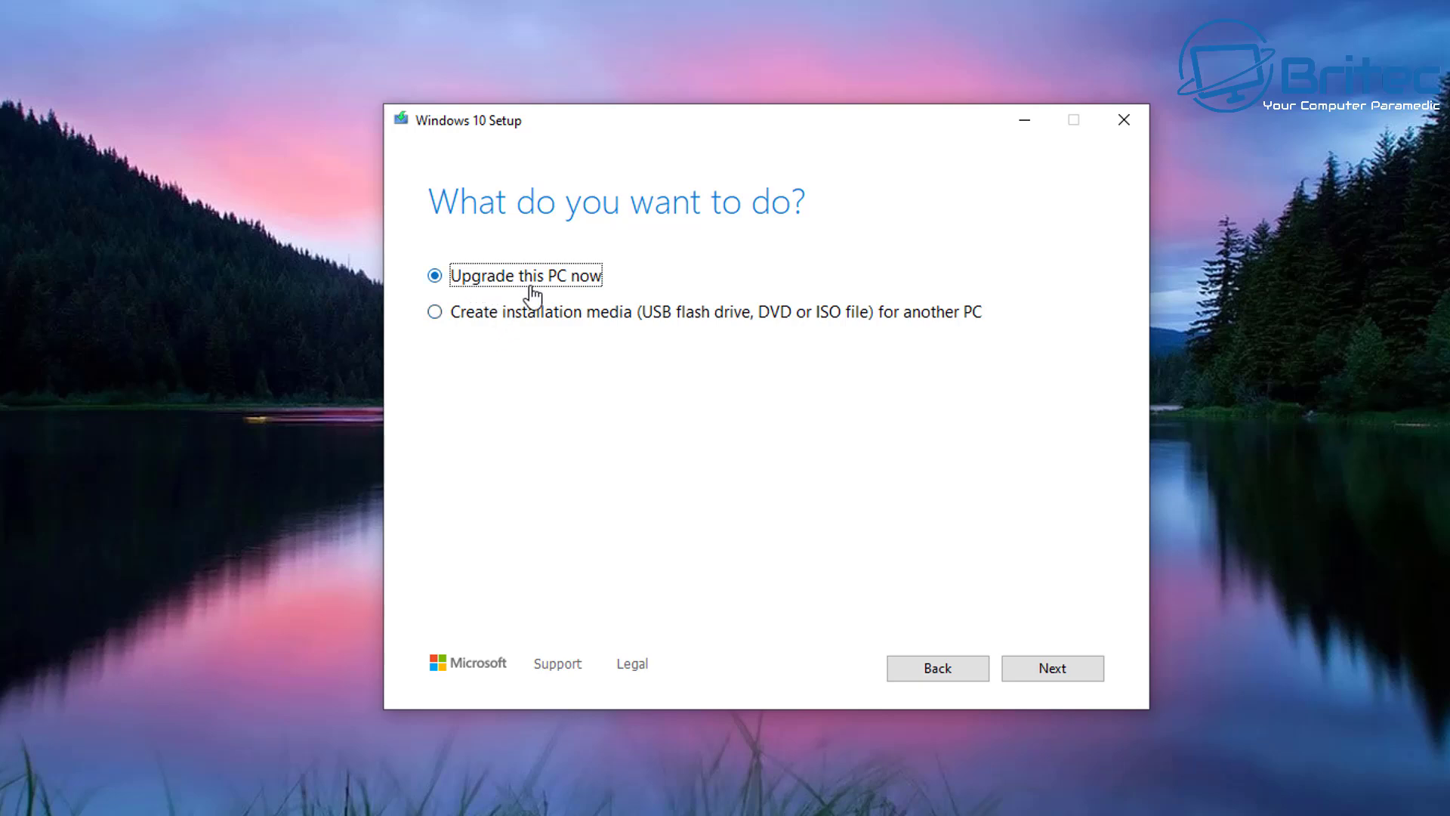
# Step: Choose installation media for another PC, keeping English (UK), Windows 10 and 64-bit (x64)
pyautogui.click(513, 318)
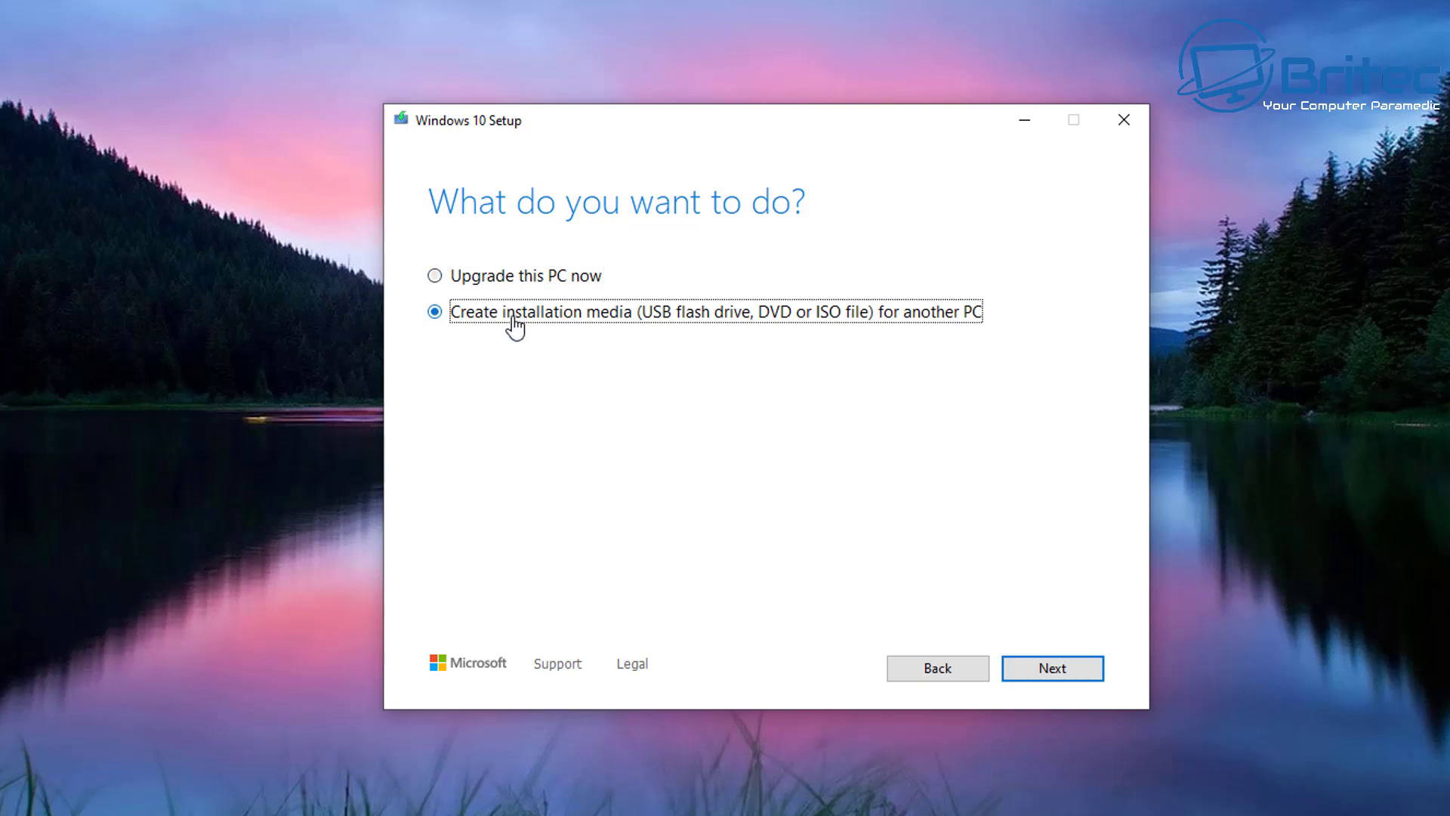
pyautogui.click(1075, 679)
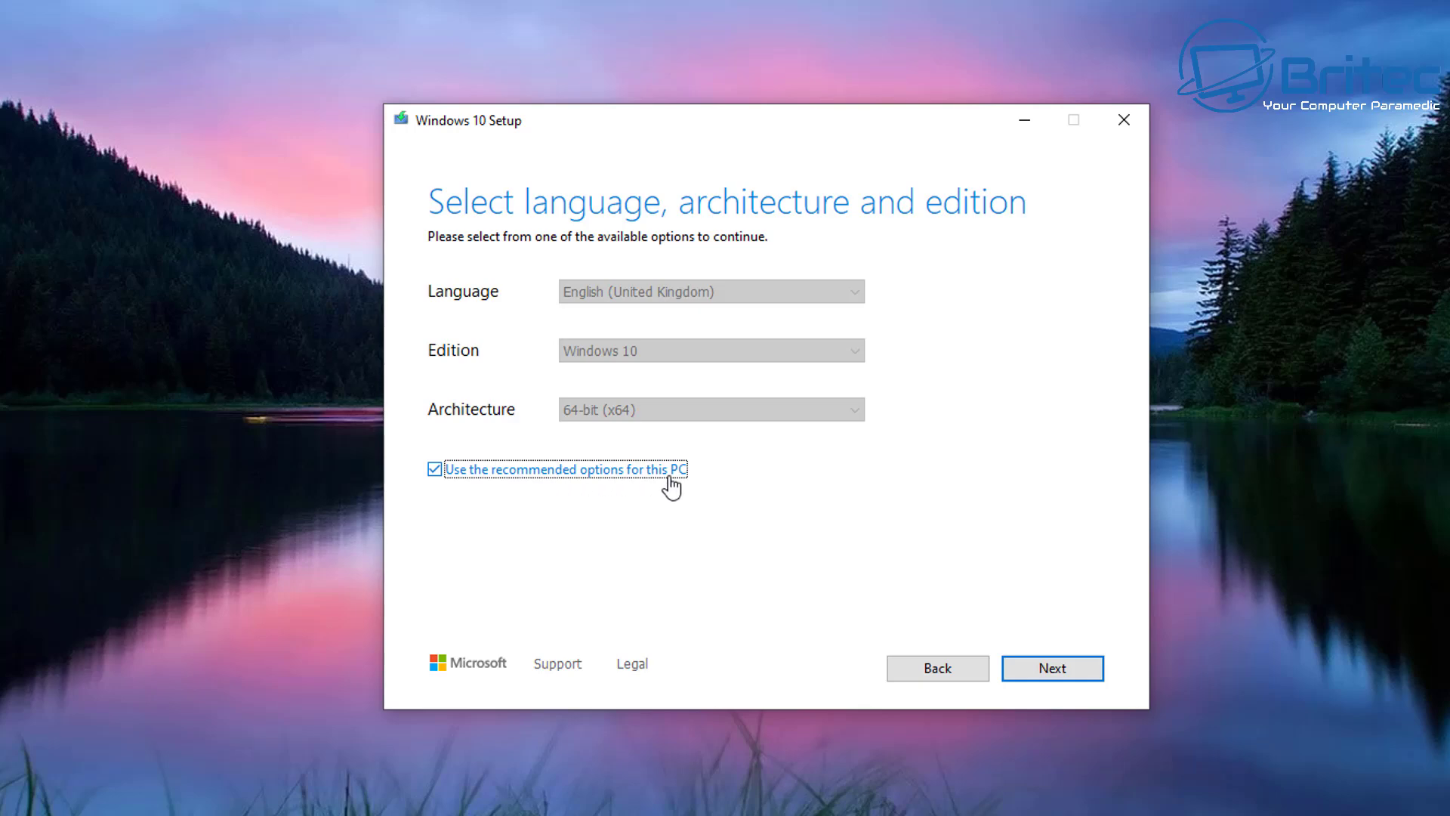
pyautogui.click(434, 471)
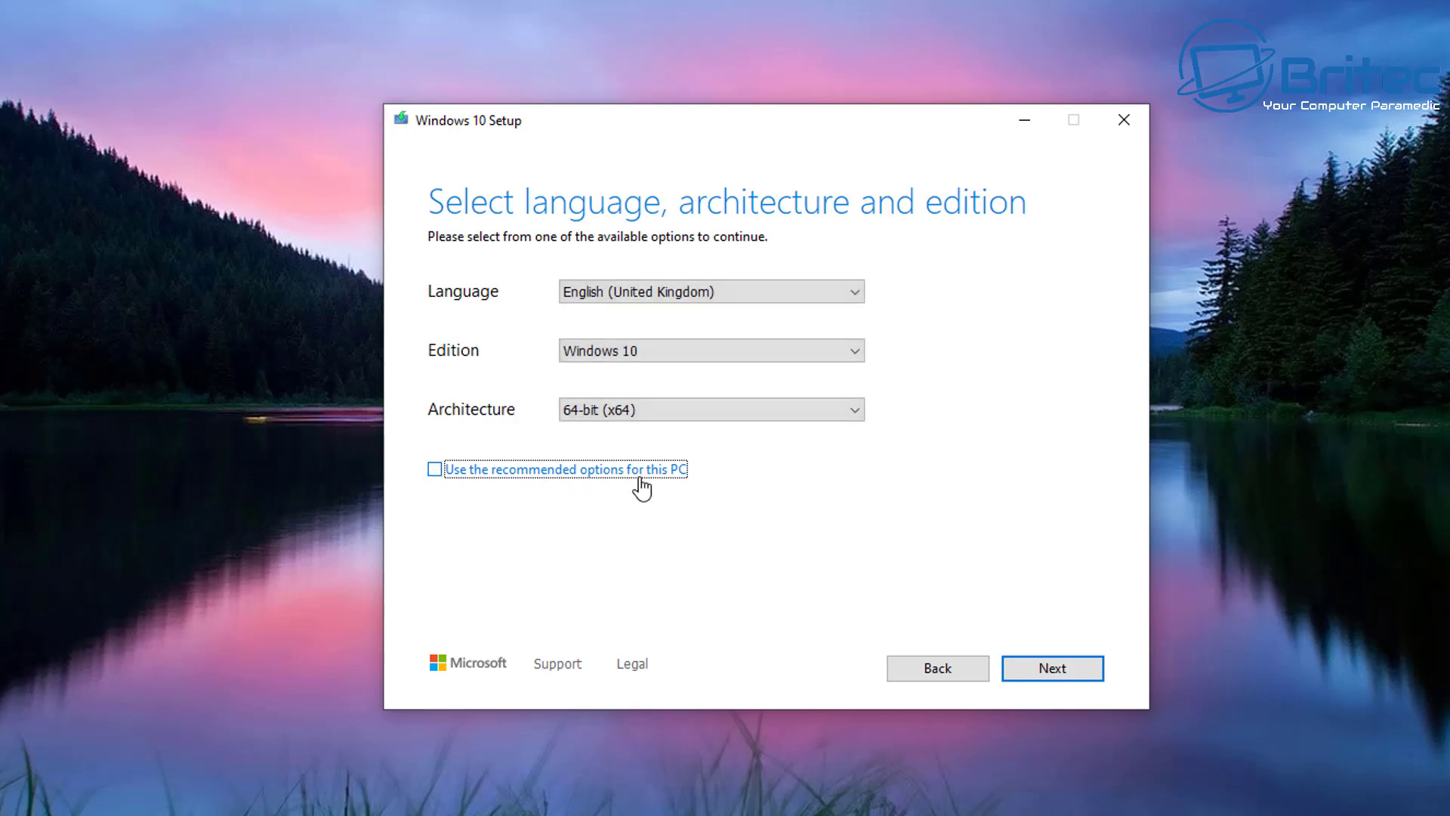
pyautogui.click(815, 413)
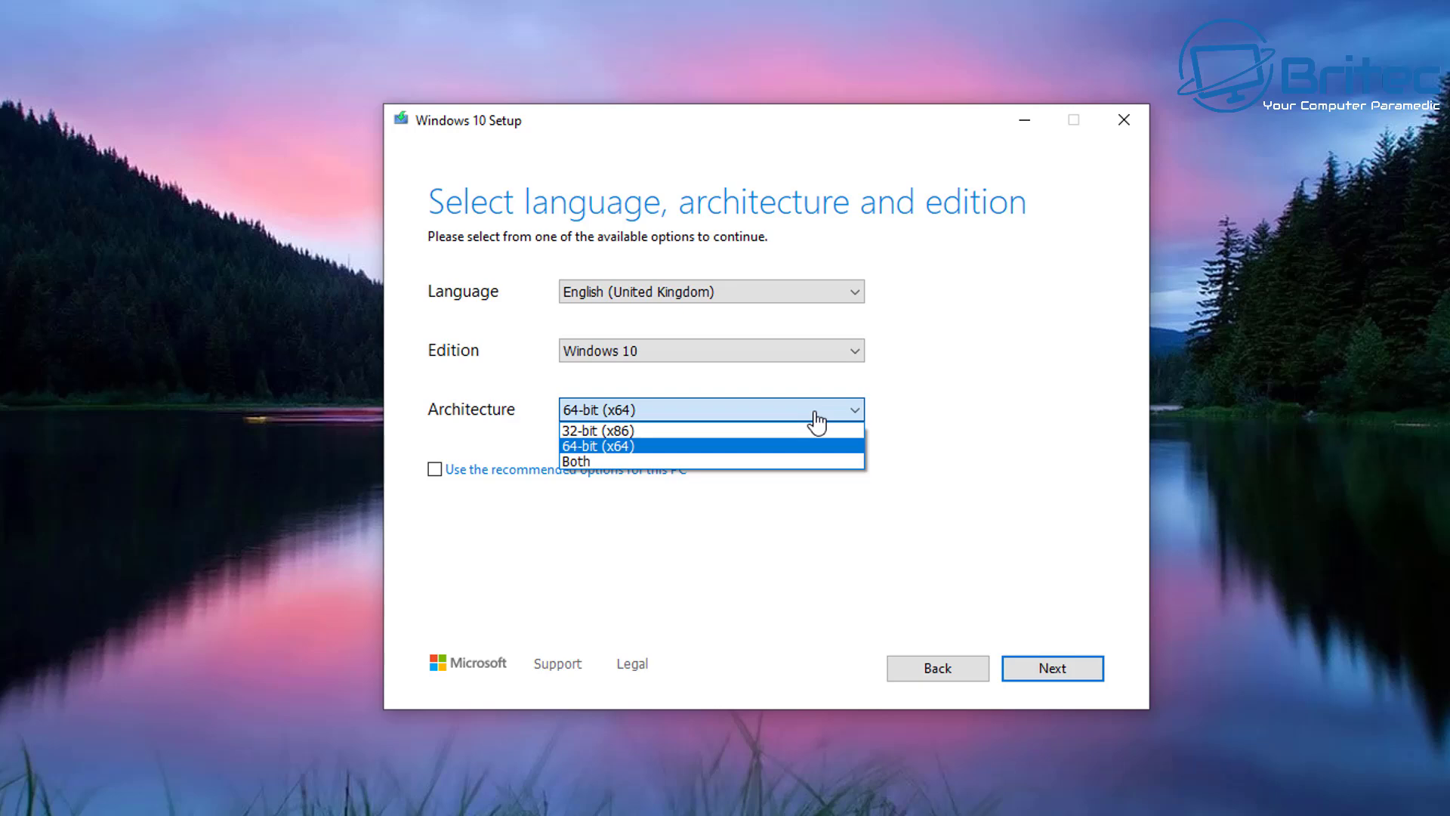
pyautogui.click(815, 414)
pyautogui.click(764, 348)
pyautogui.click(764, 348)
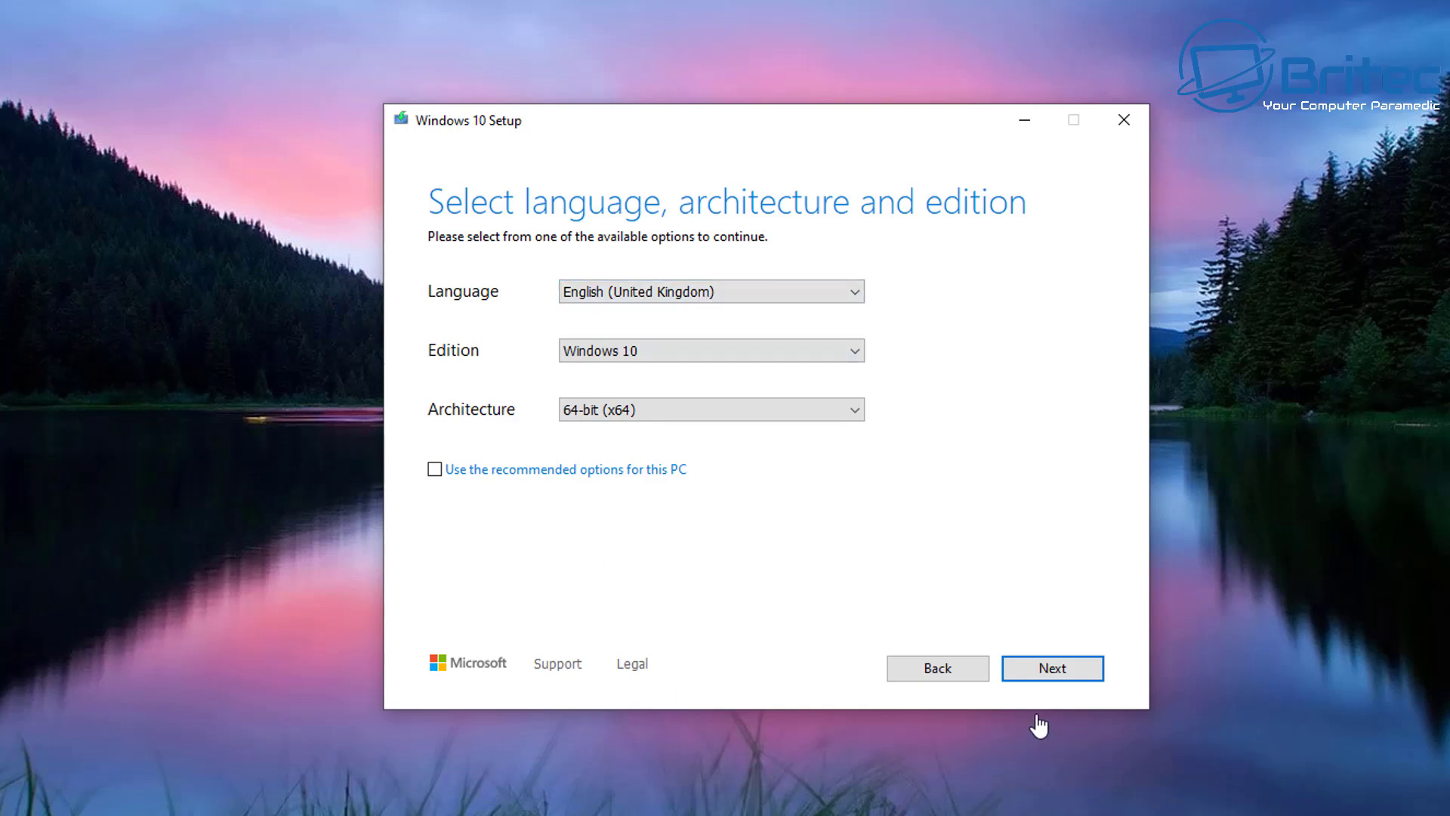
pyautogui.click(1052, 669)
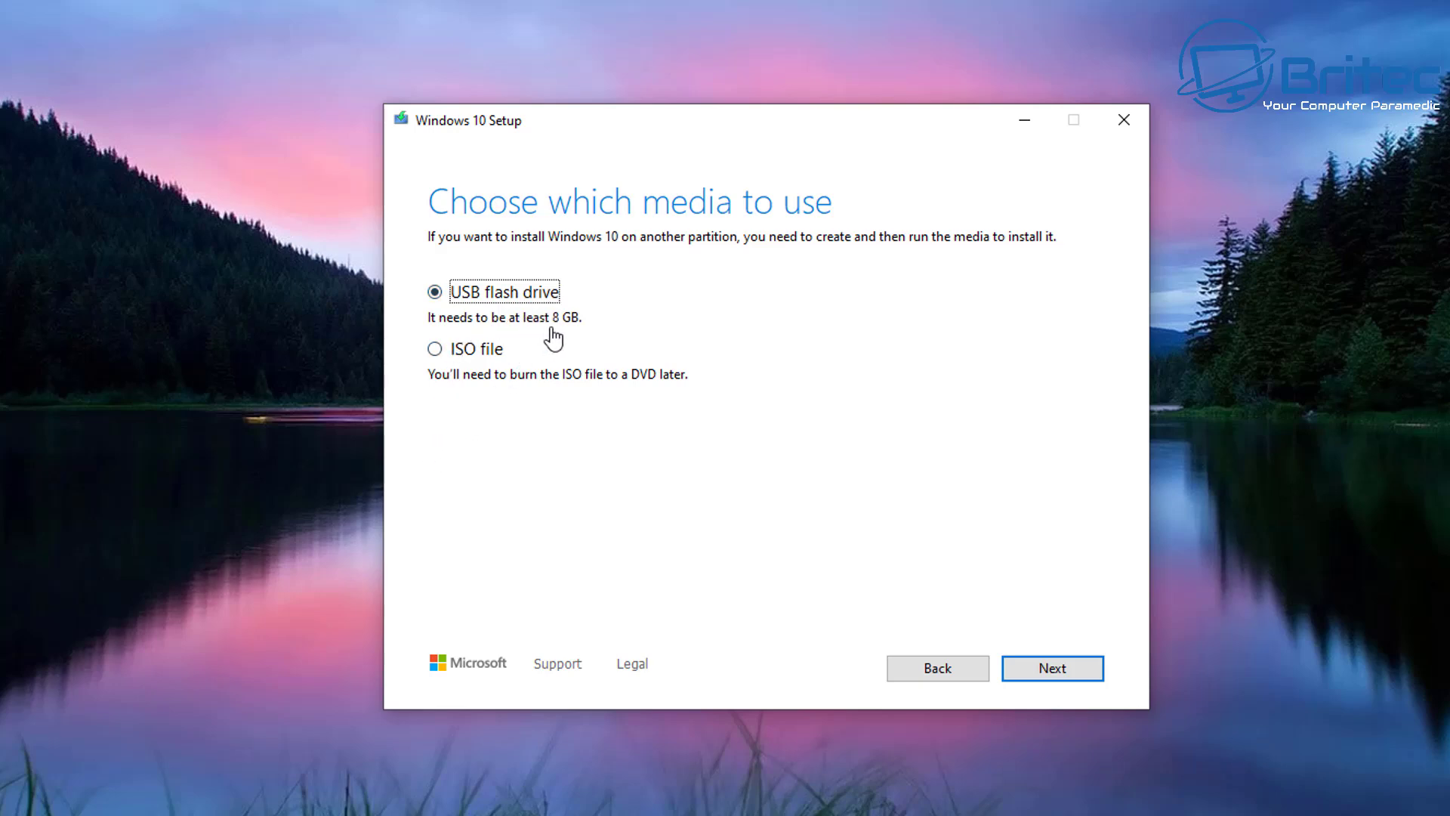
# Step: Start downloading Windows 10 onto the E: (ESD-USB) USB flash drive
pyautogui.click(1058, 670)
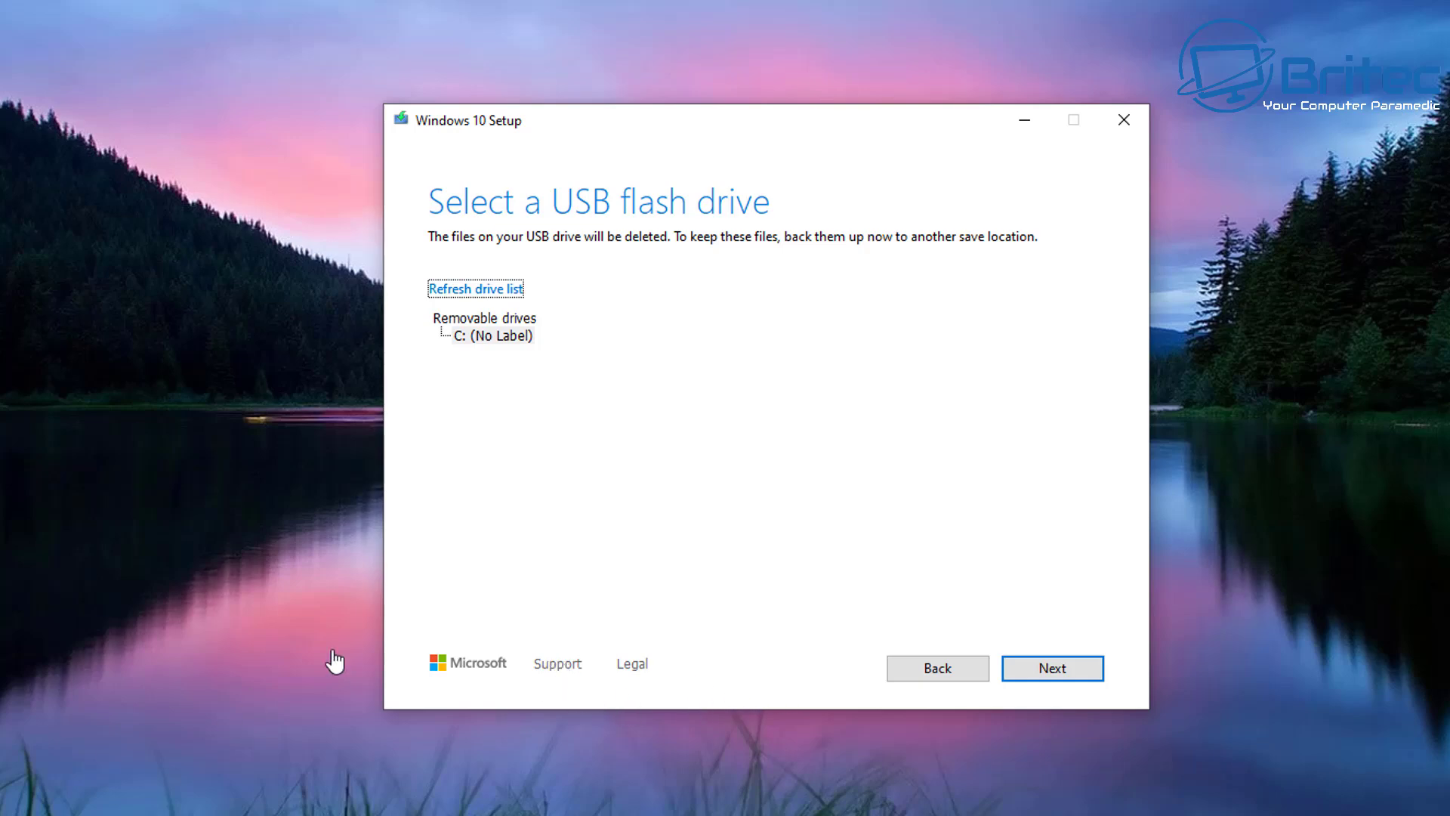
pyautogui.click(468, 289)
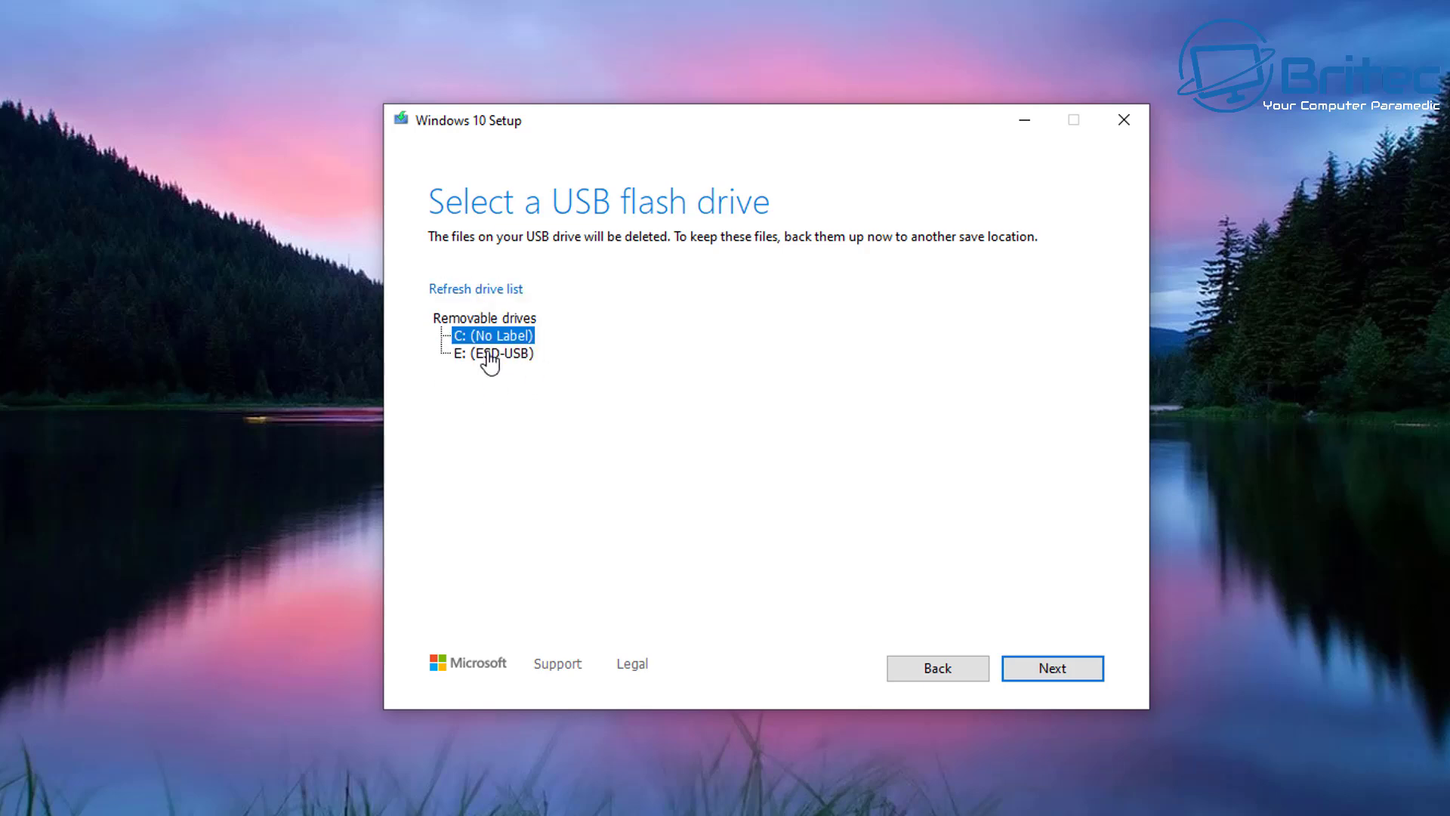
pyautogui.click(488, 353)
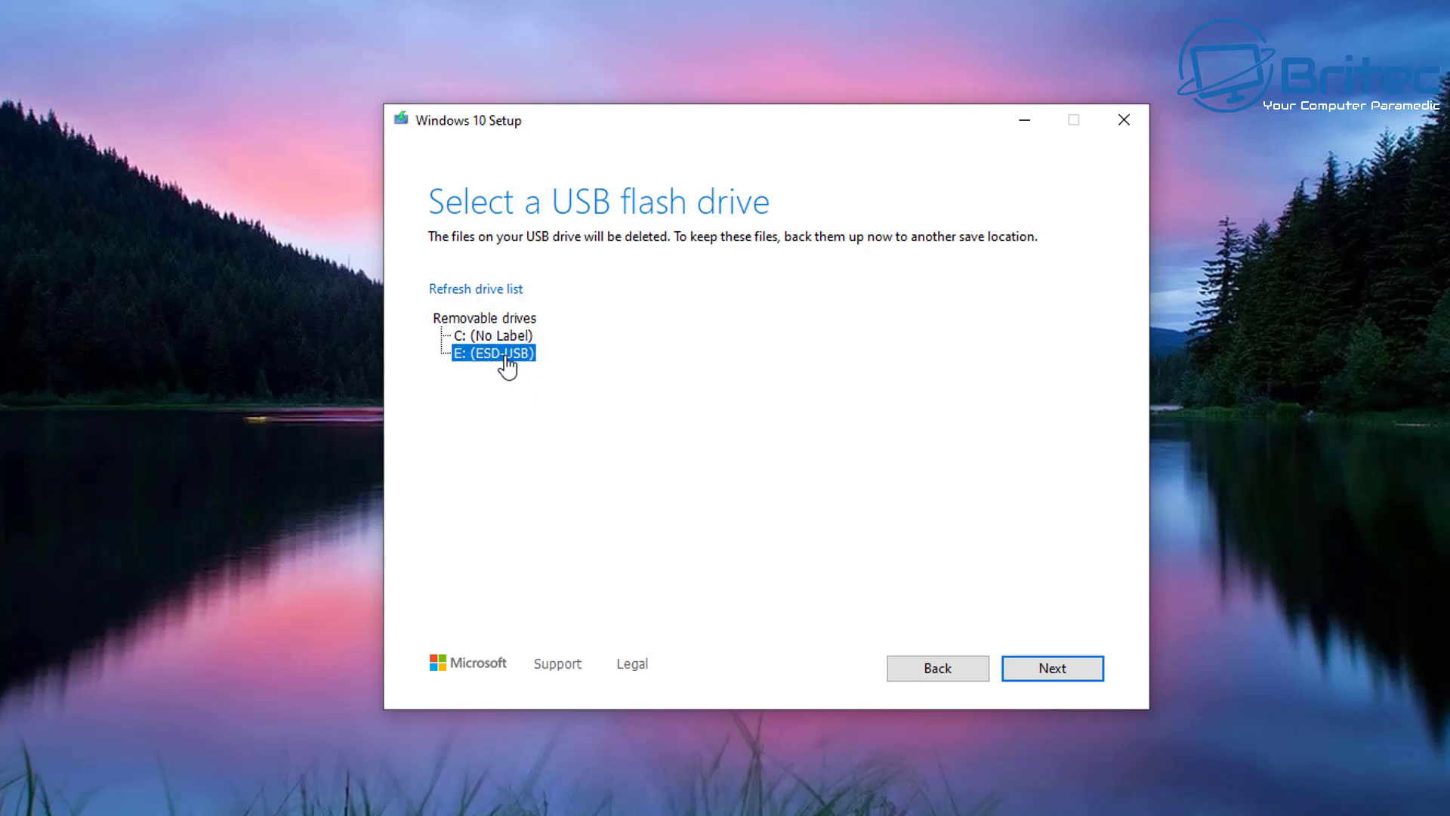
pyautogui.click(1064, 680)
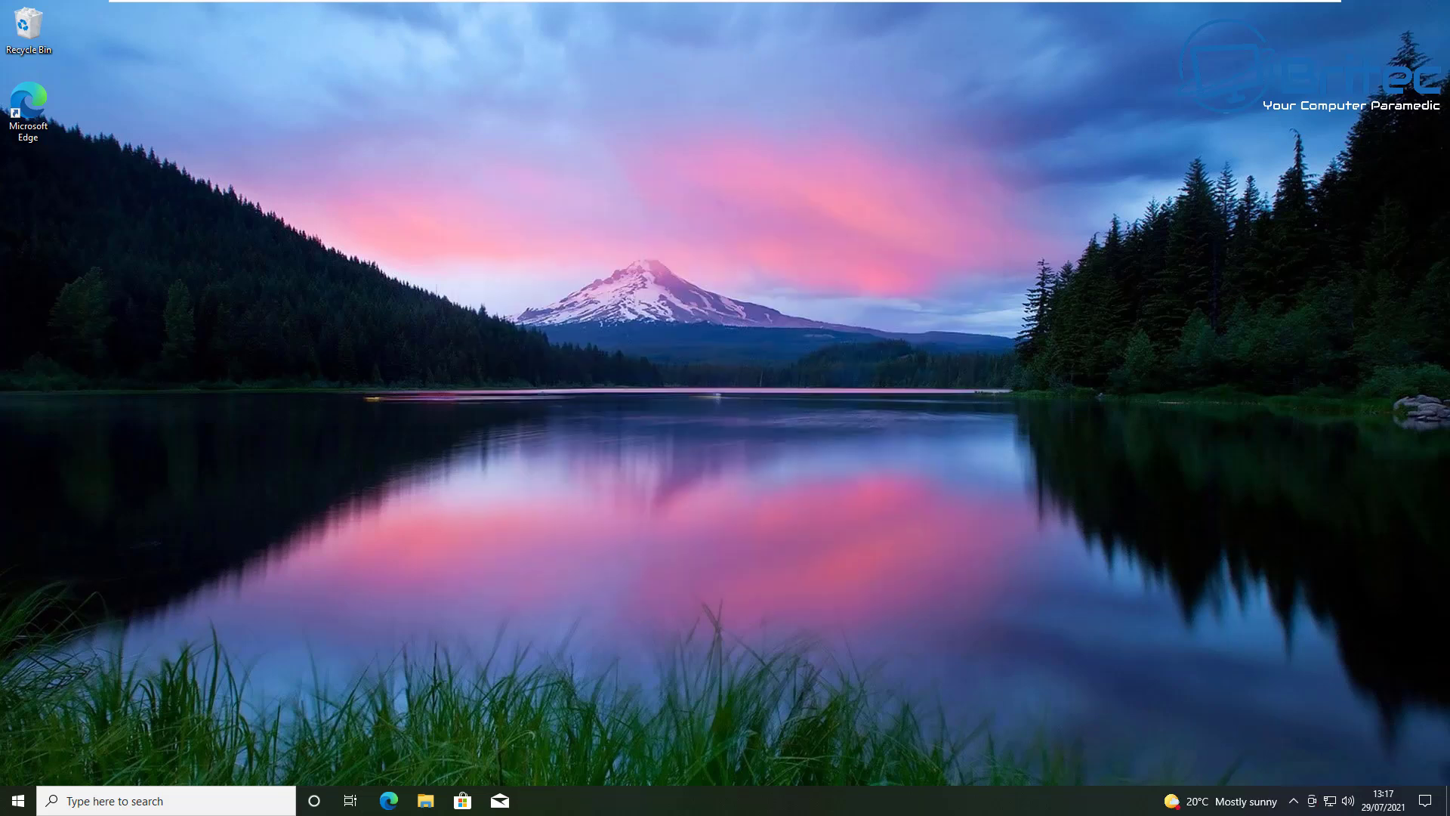
# Step: Open the Start menu's power options, then dismiss them and the Start menu
pyautogui.click(19, 802)
pyautogui.click(19, 770)
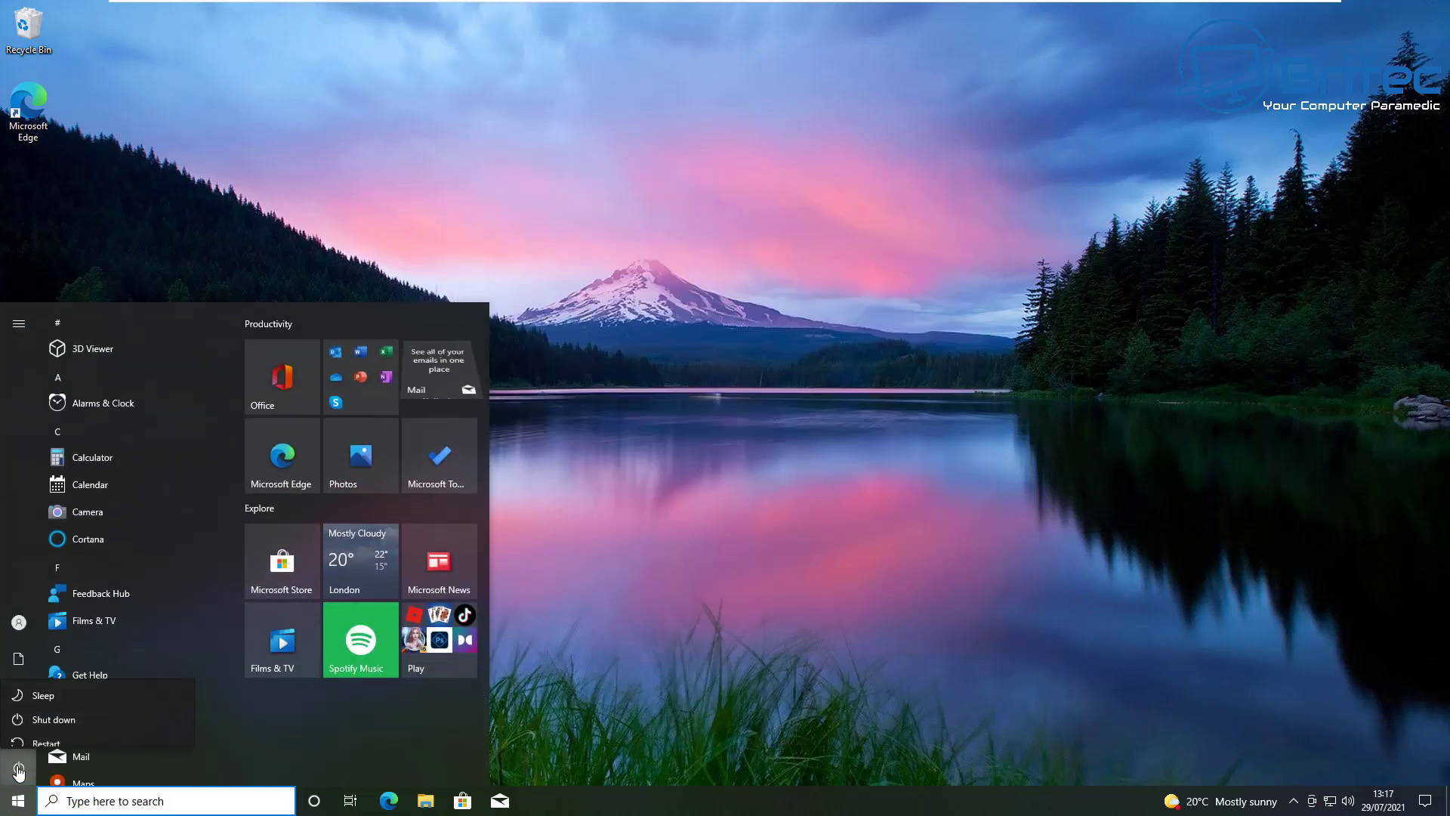
pyautogui.click(570, 723)
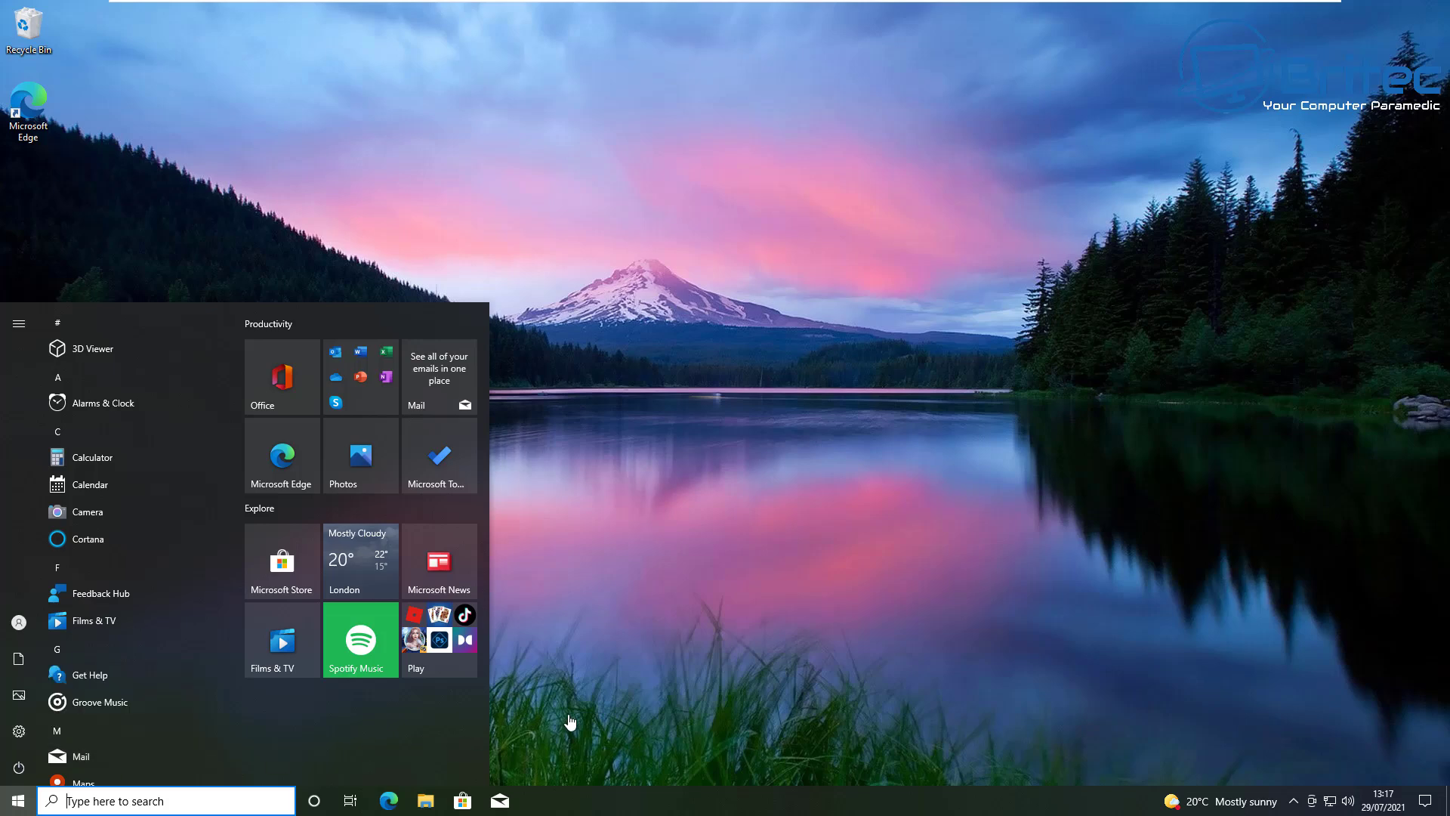
pyautogui.click(566, 718)
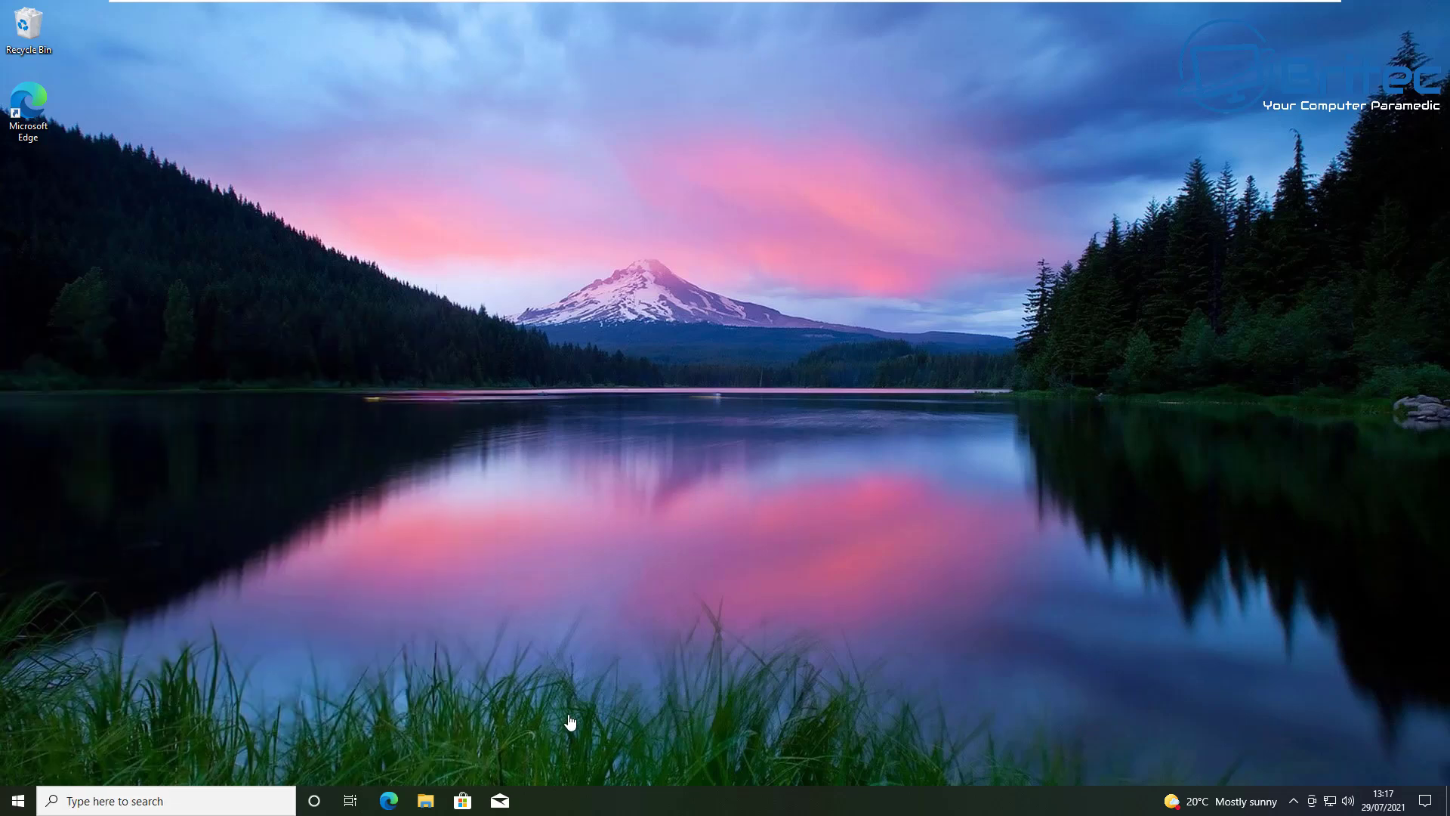
# Step: Restart now under Advanced start-up from Settings' Update & Security Recovery page
pyautogui.click(9, 803)
pyautogui.click(18, 732)
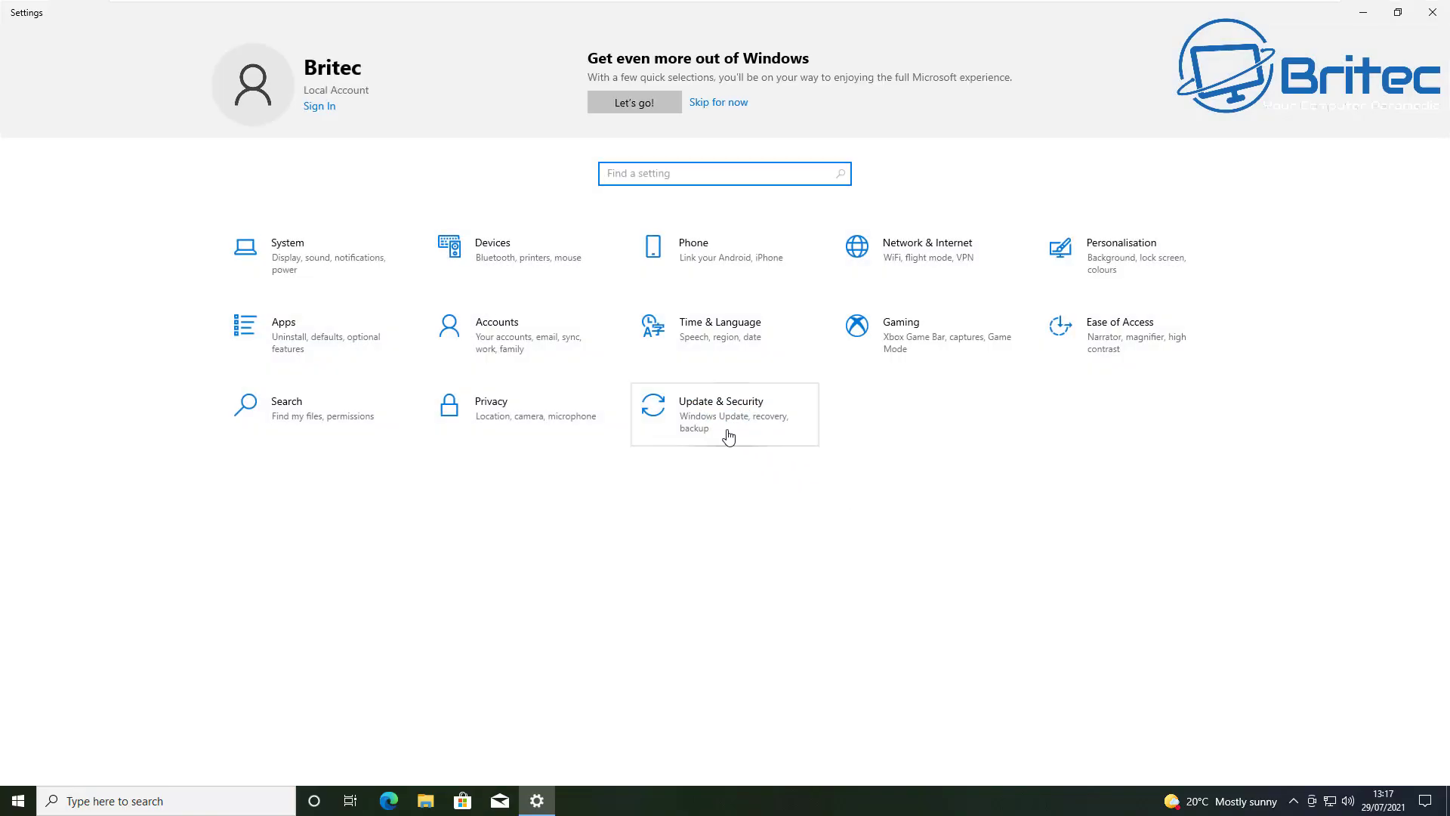
pyautogui.click(728, 437)
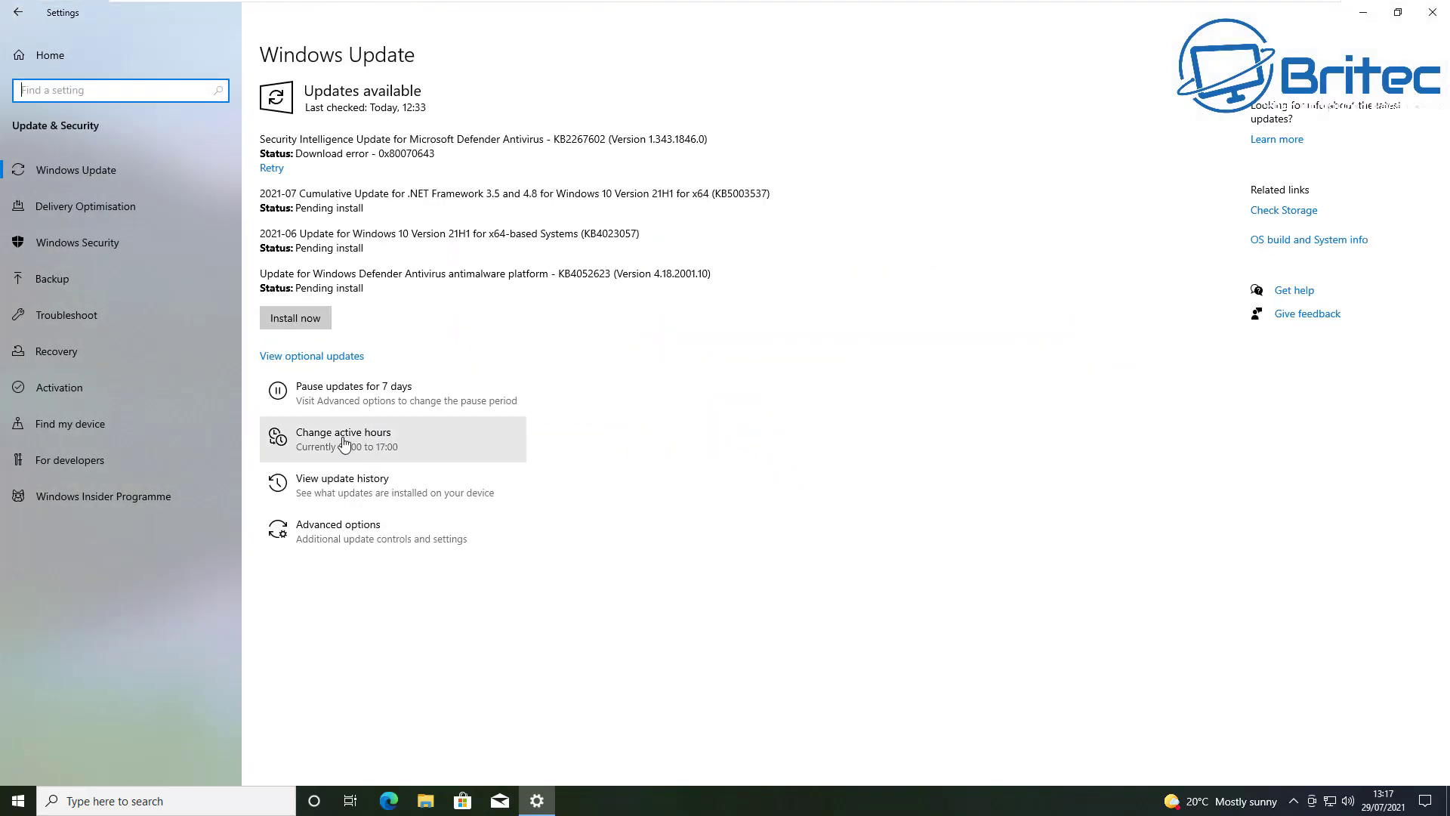
pyautogui.click(66, 363)
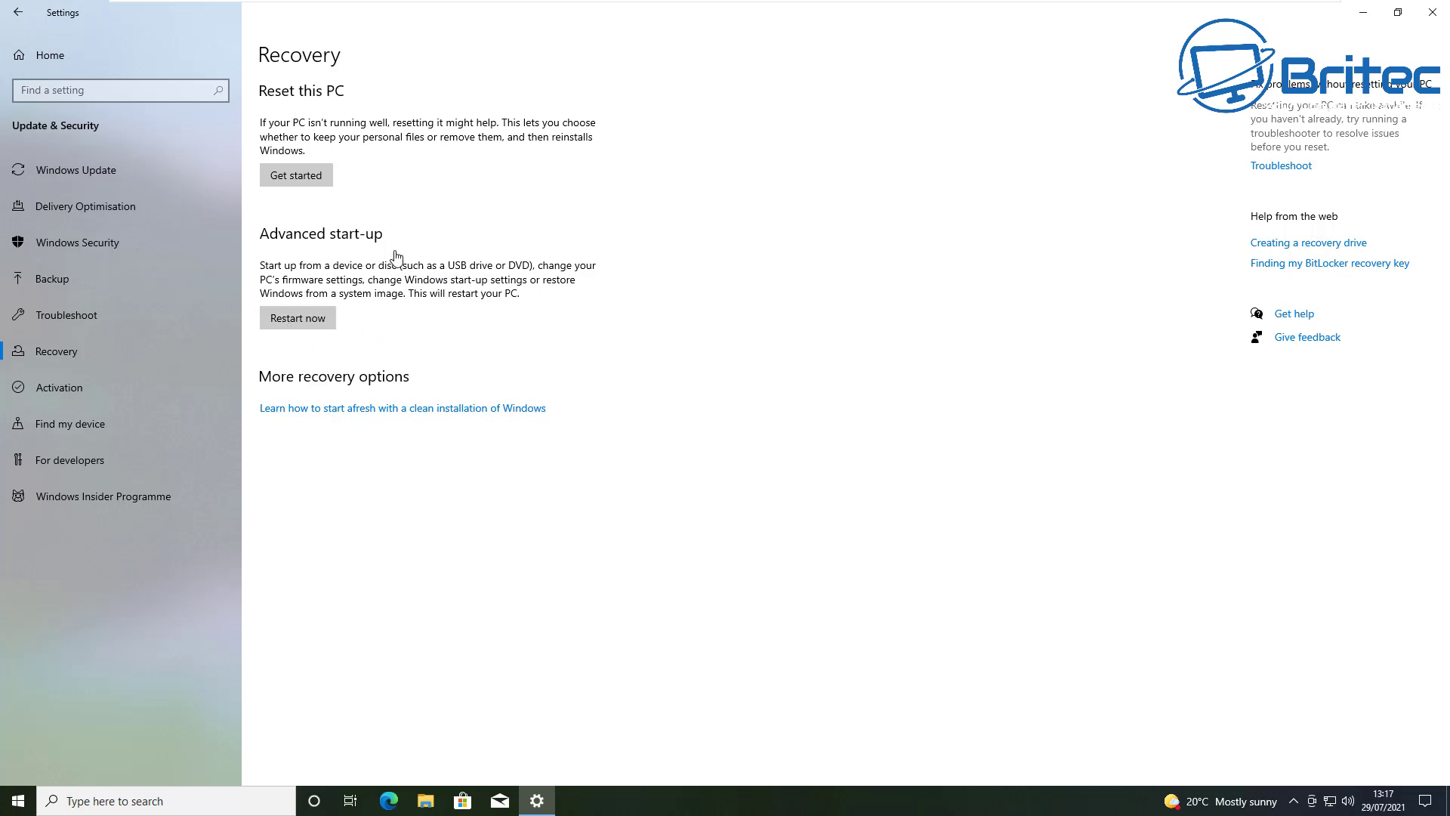
pyautogui.click(307, 322)
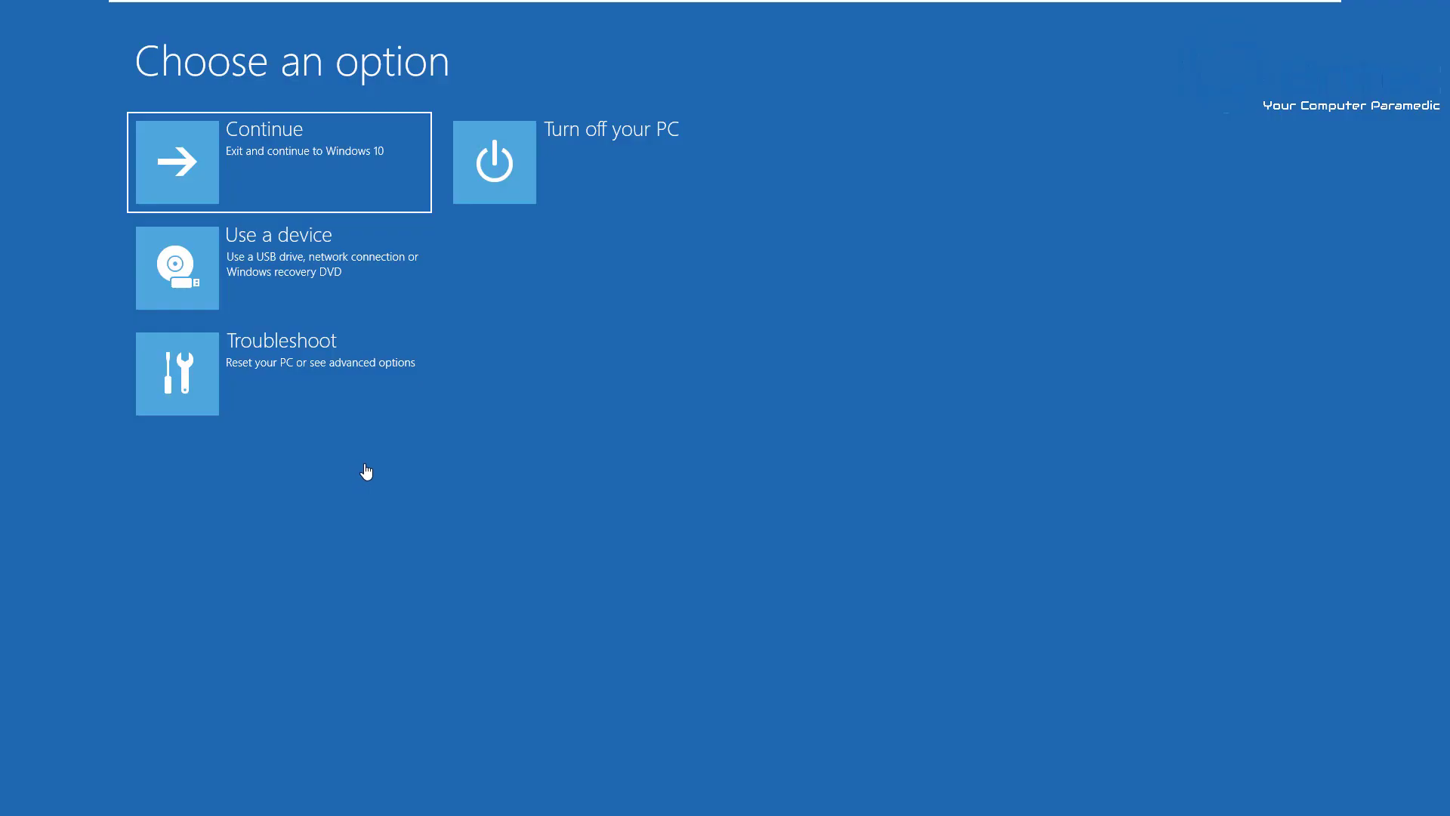
# Step: Via Troubleshoot > Advanced options > UEFI Firmware Settings, restart the PC into firmware
pyautogui.press('Down')
pyautogui.press('Down')
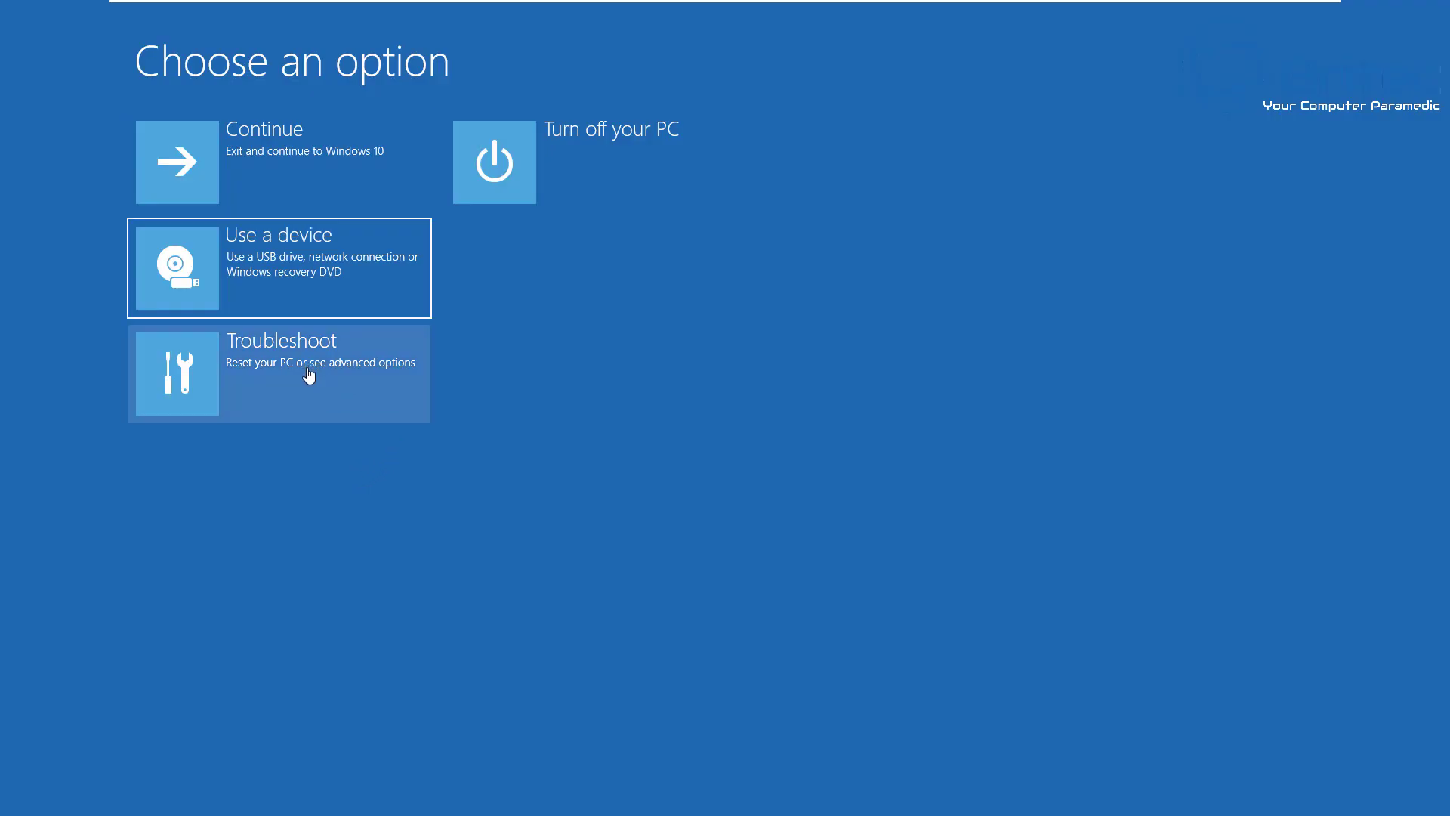
pyautogui.press('Return')
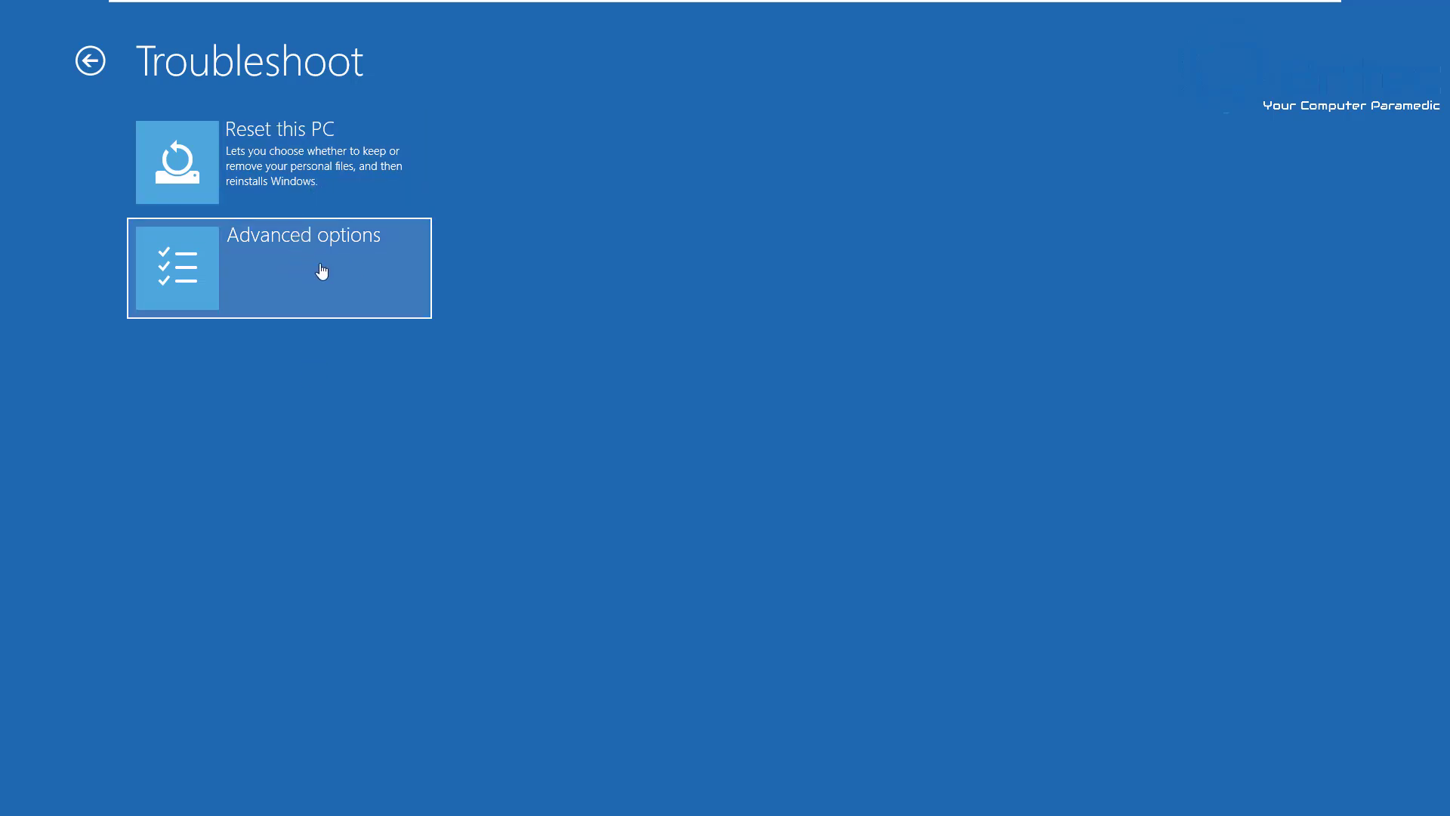
pyautogui.click(321, 271)
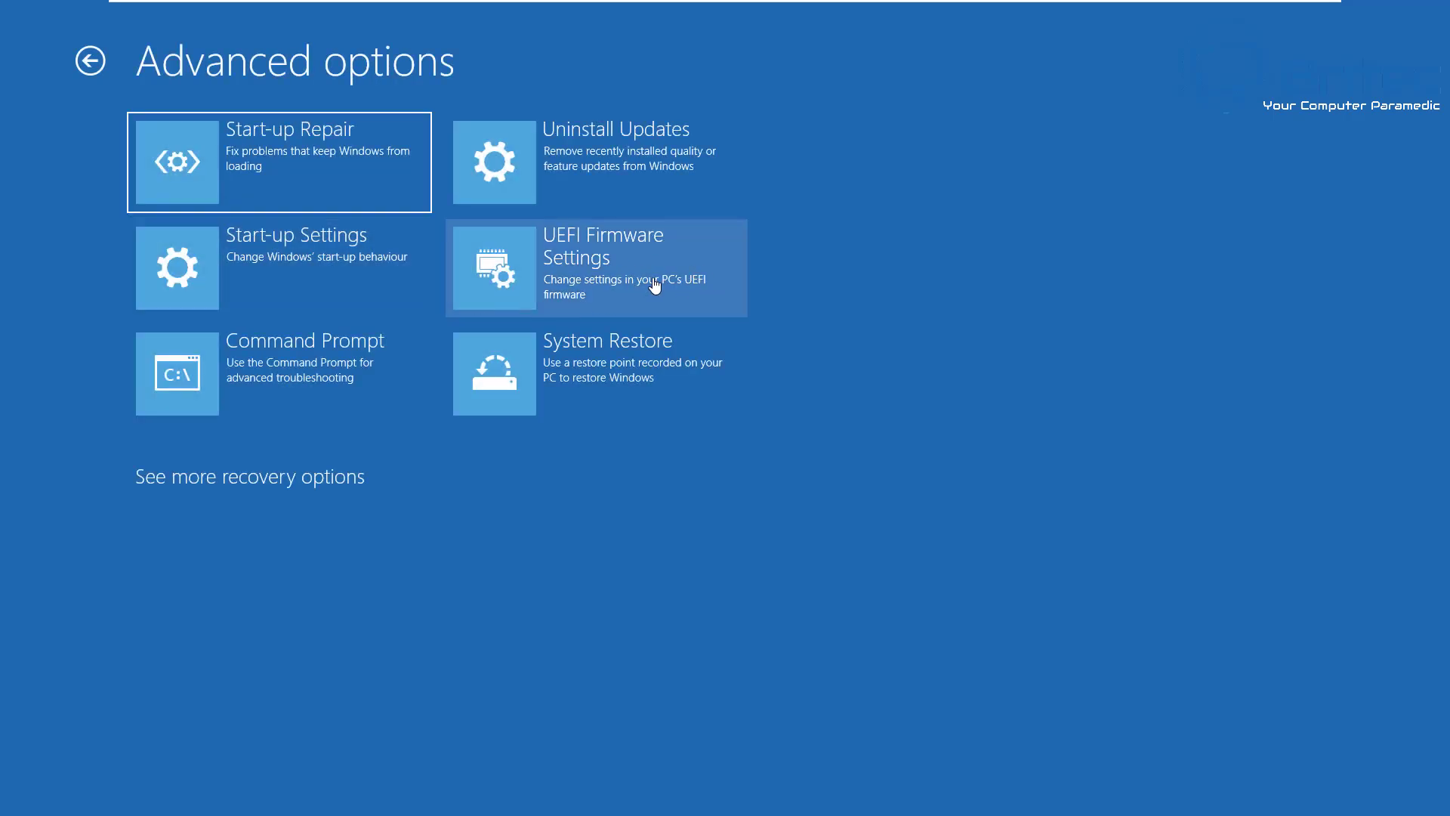
pyautogui.press('Right')
pyautogui.press('Down')
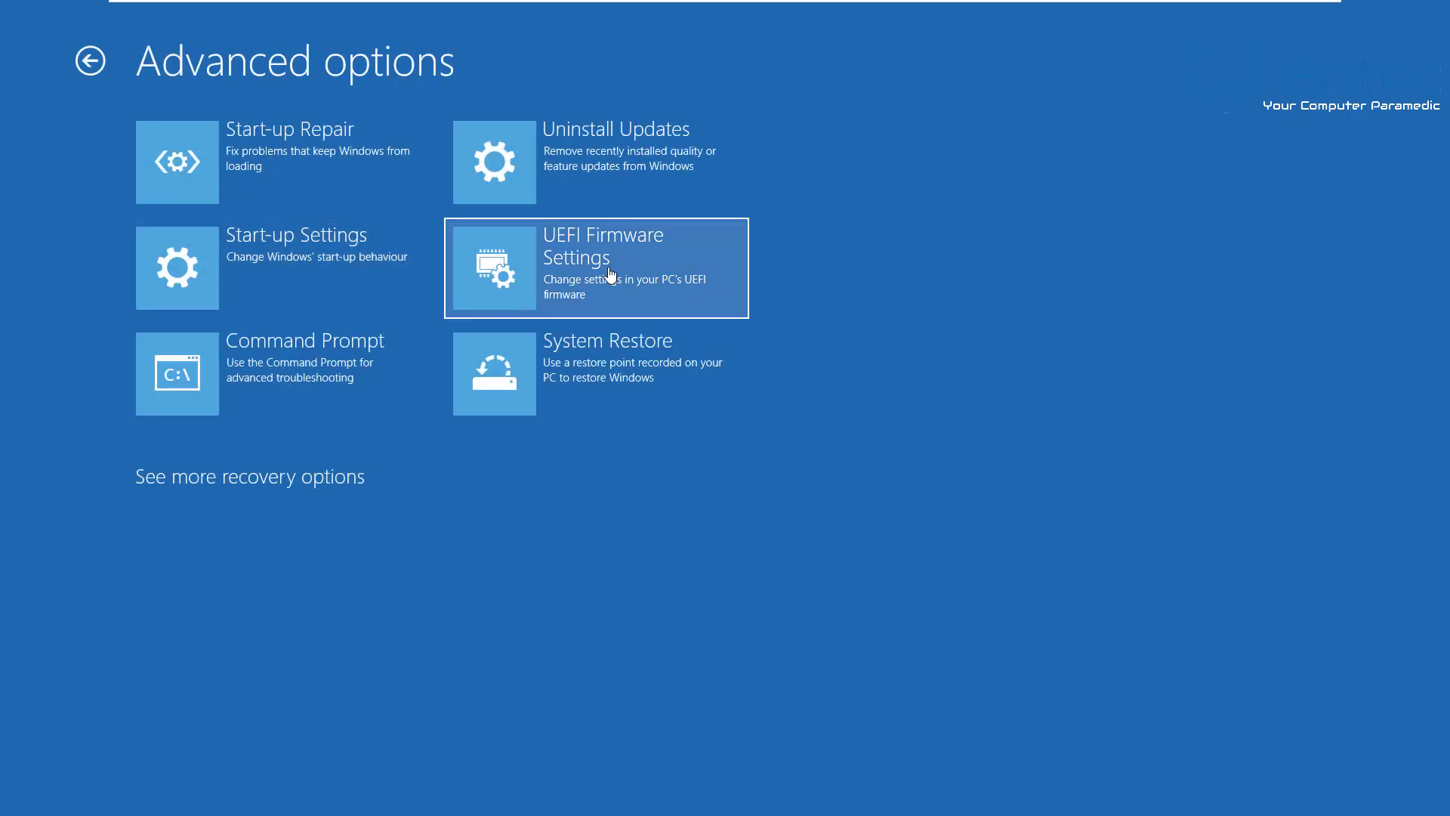
pyautogui.click(641, 299)
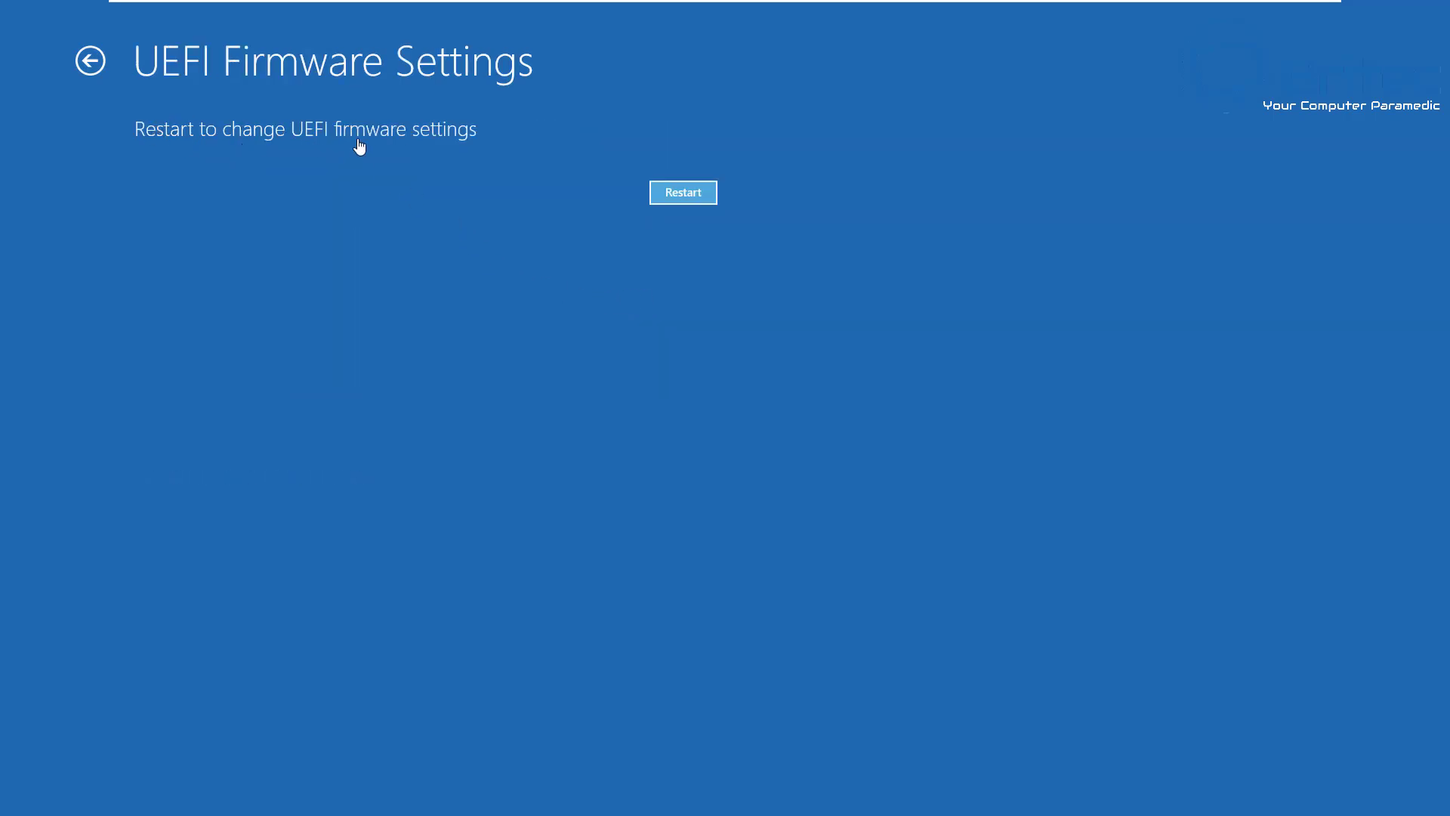
pyautogui.click(689, 204)
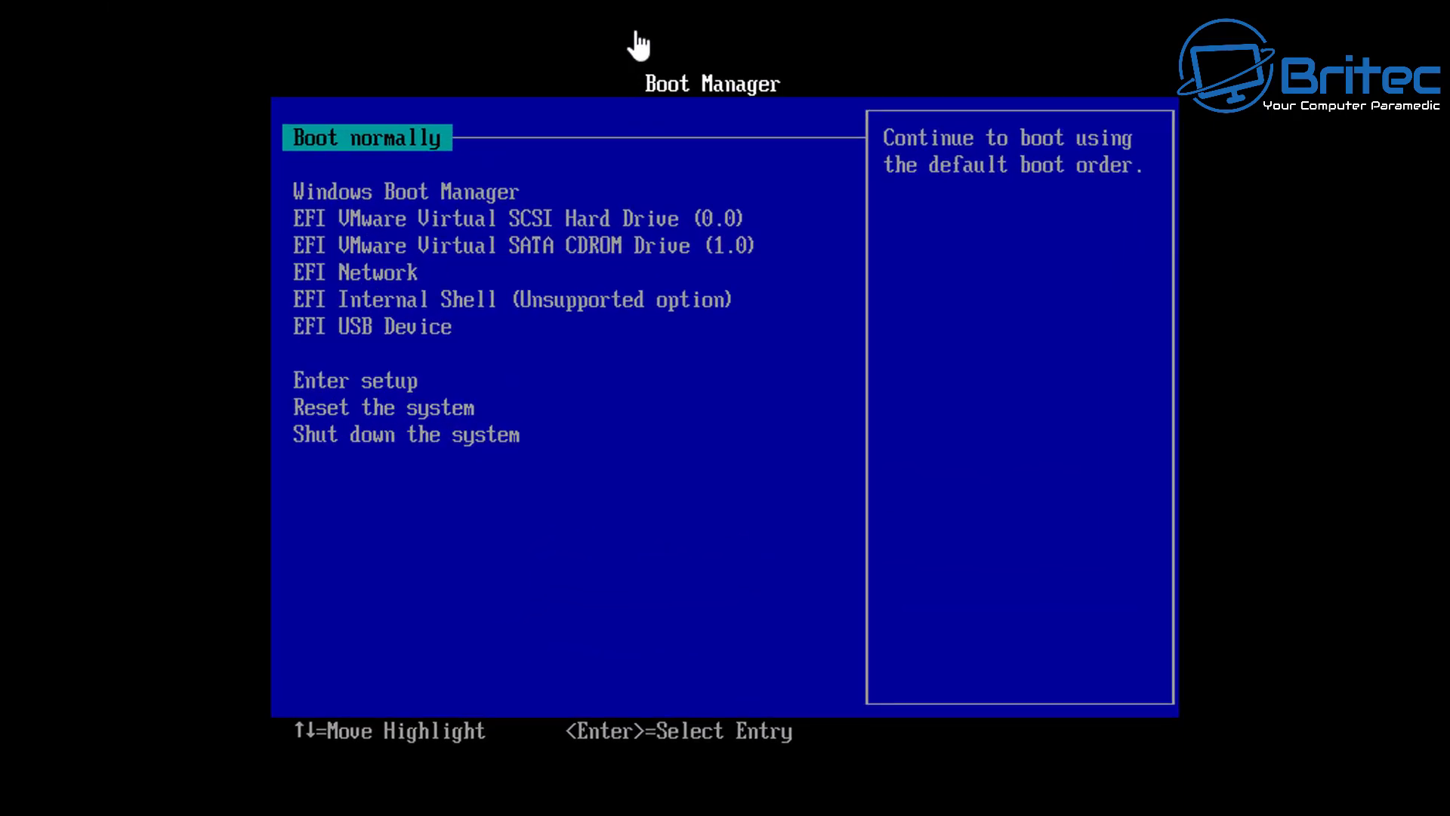
# Step: Browse the Boot Manager entries: Windows Boot Manager, VMware SCSI hard drive and SATA CDROM
pyautogui.press('Down')
pyautogui.press('Down')
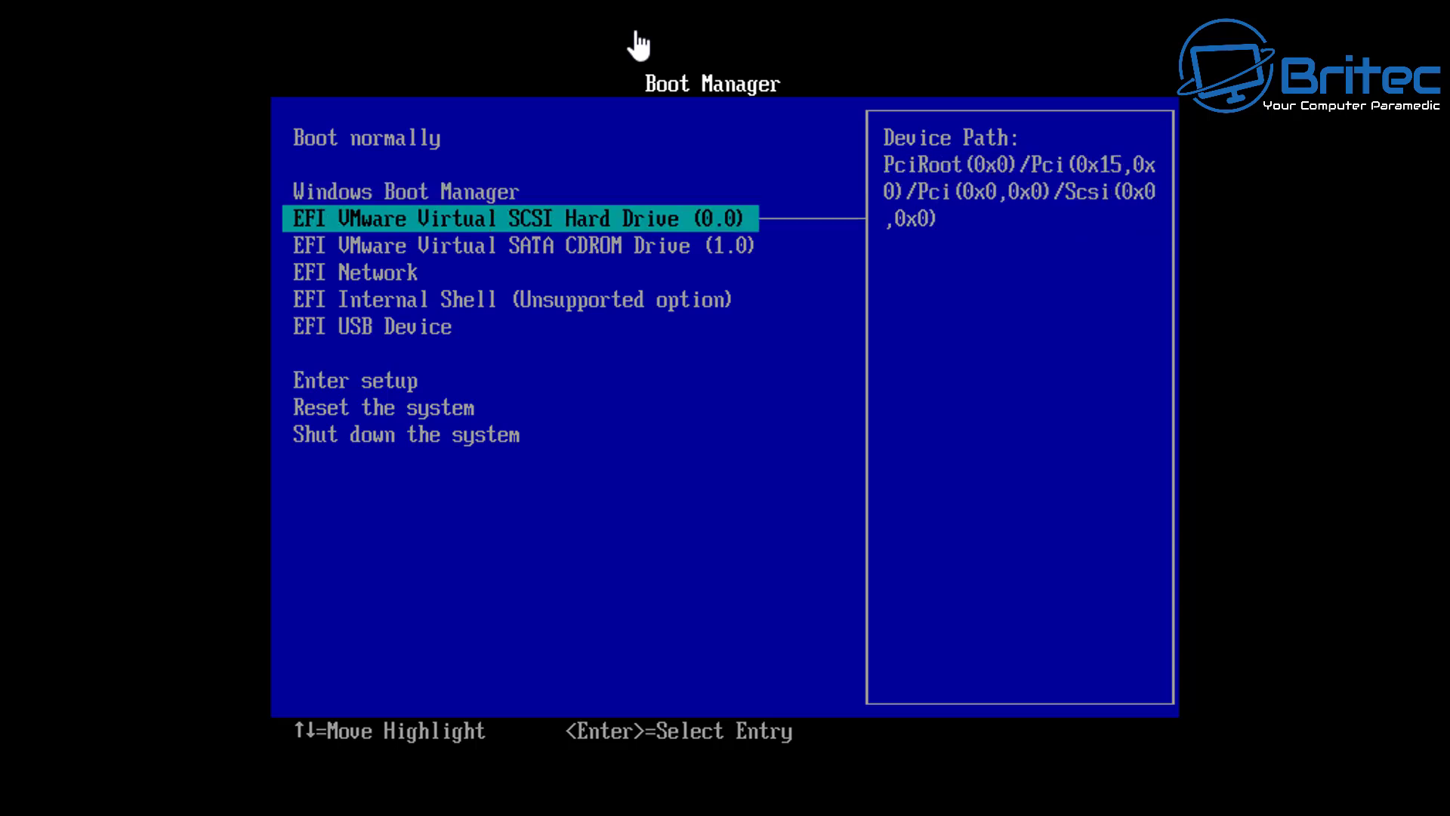
pyautogui.press('Down')
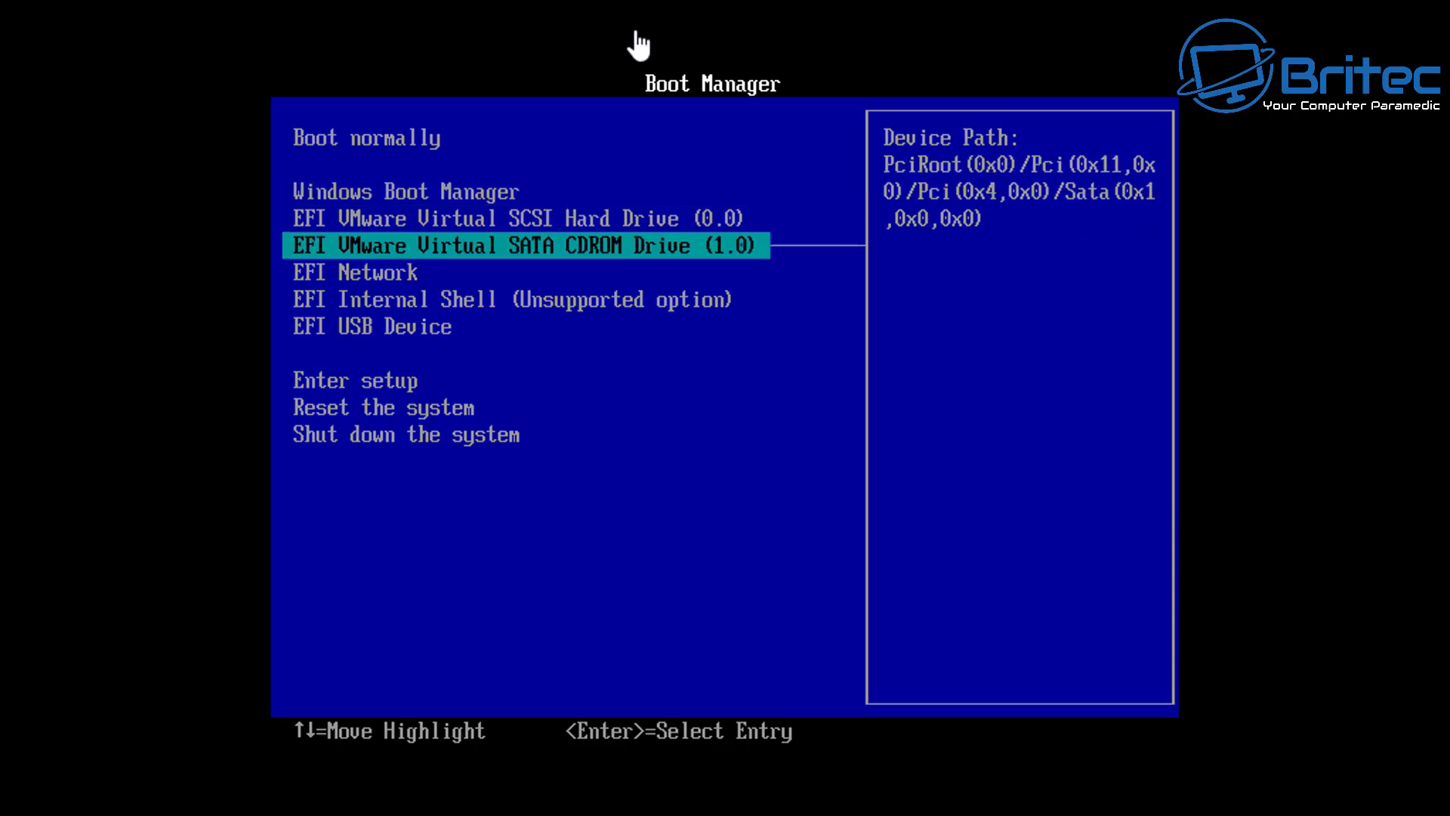
pyautogui.press('Up')
pyautogui.press('Up')
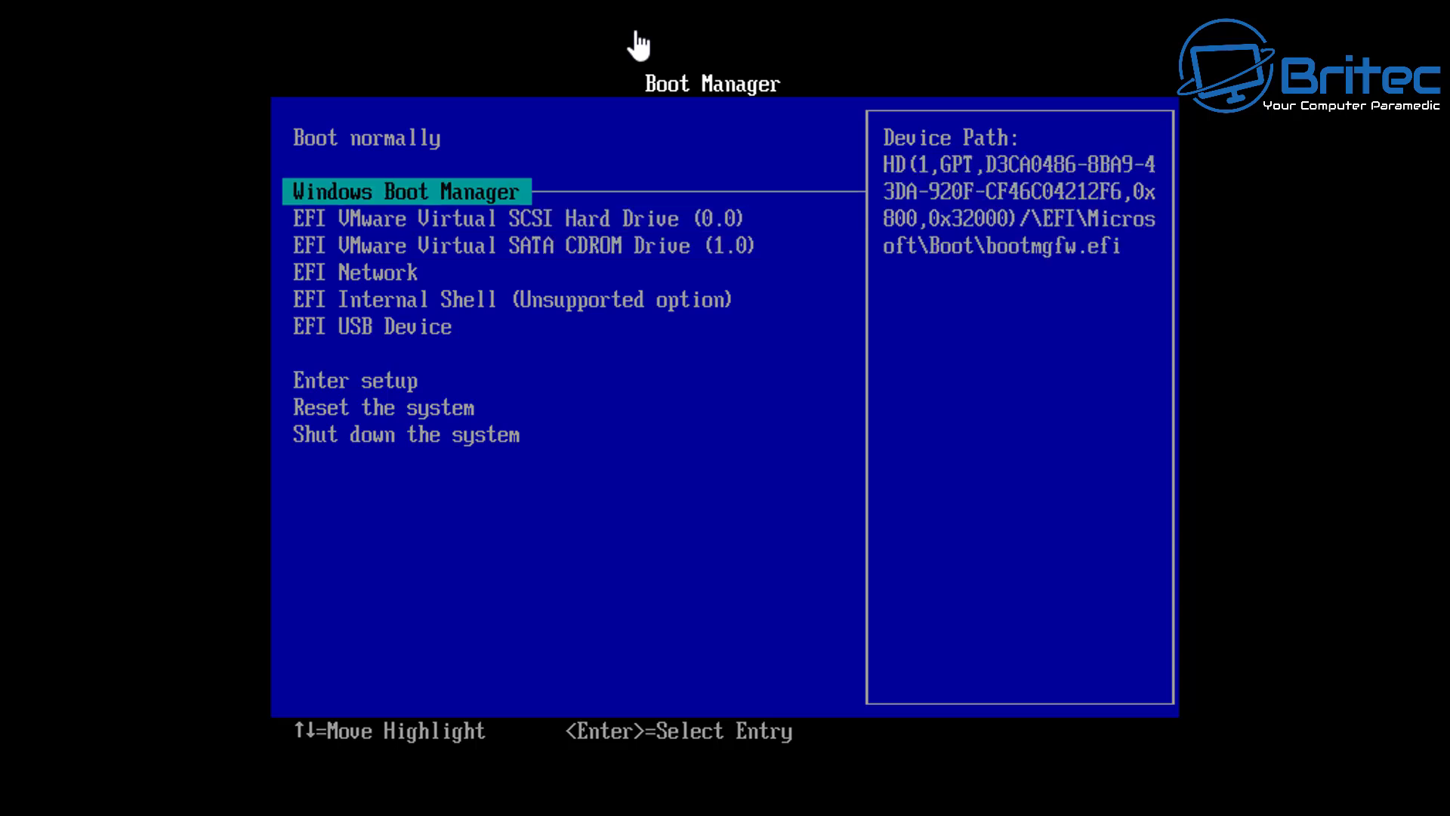
pyautogui.press('Down')
pyautogui.press('Down')
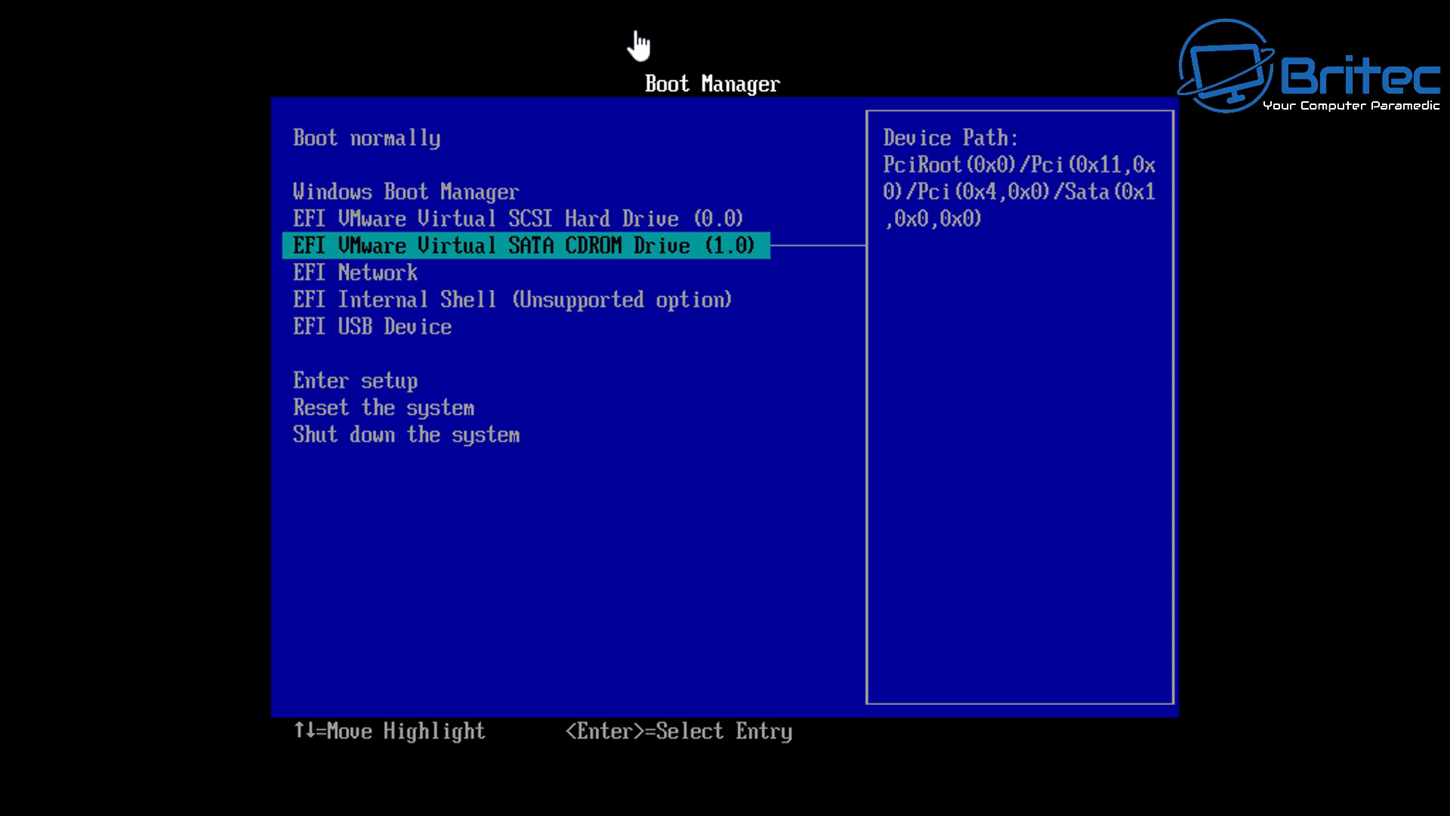
pyautogui.press('Up')
pyautogui.press('Up')
pyautogui.press('Down')
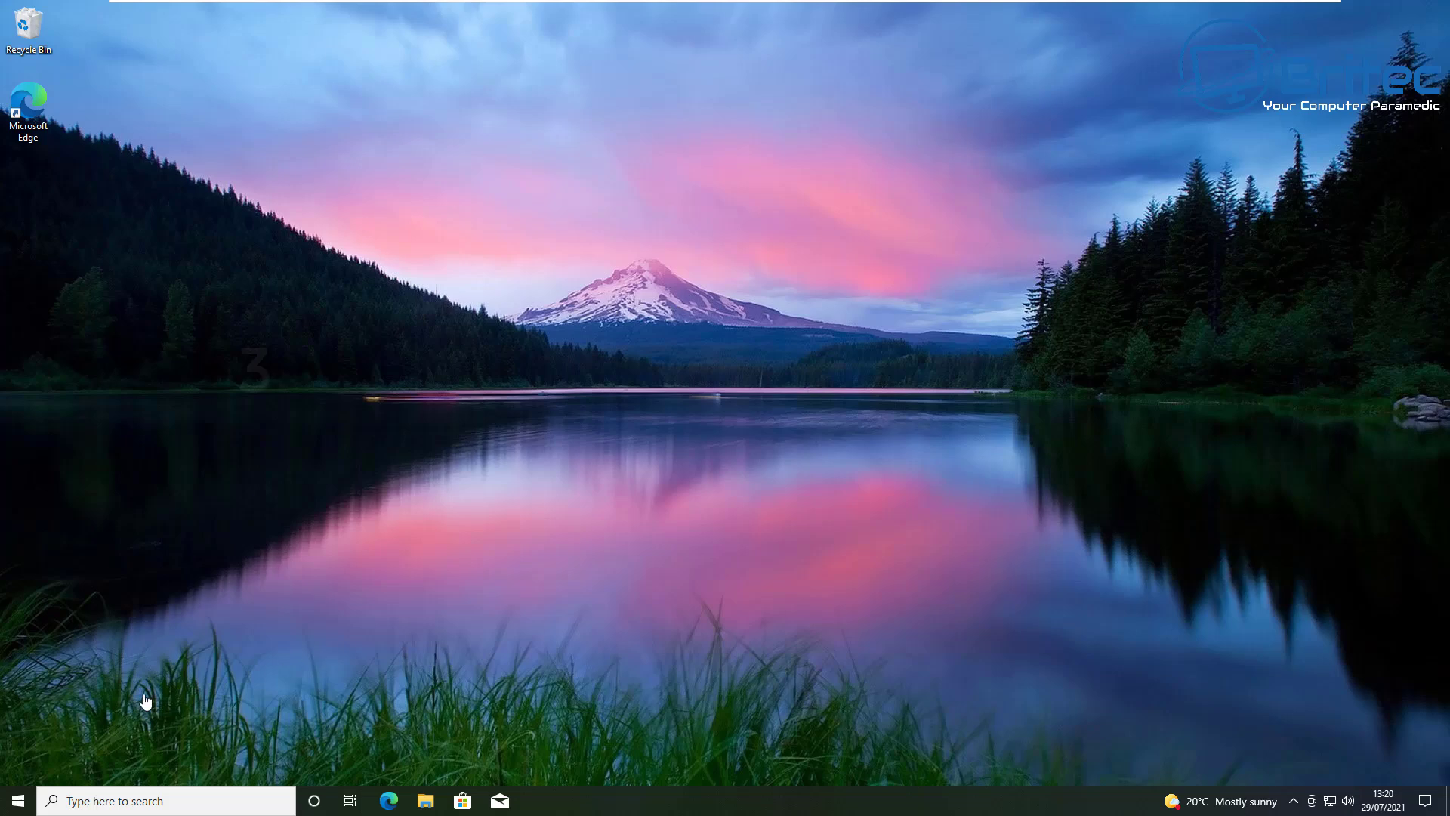
# Step: Use Restart now under Advanced start-up in Settings > Update & Security > Recovery
pyautogui.click(18, 800)
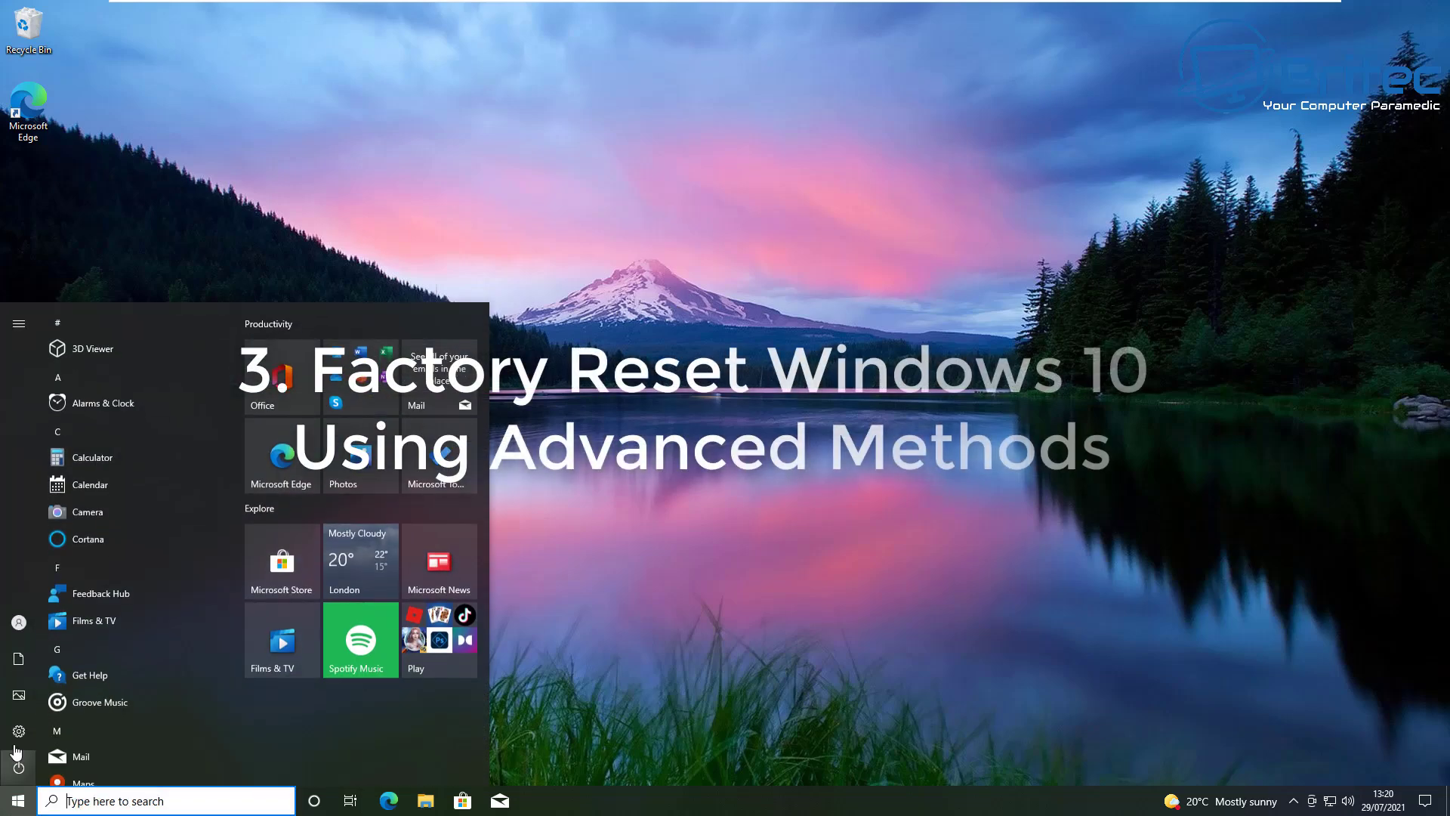
pyautogui.click(18, 733)
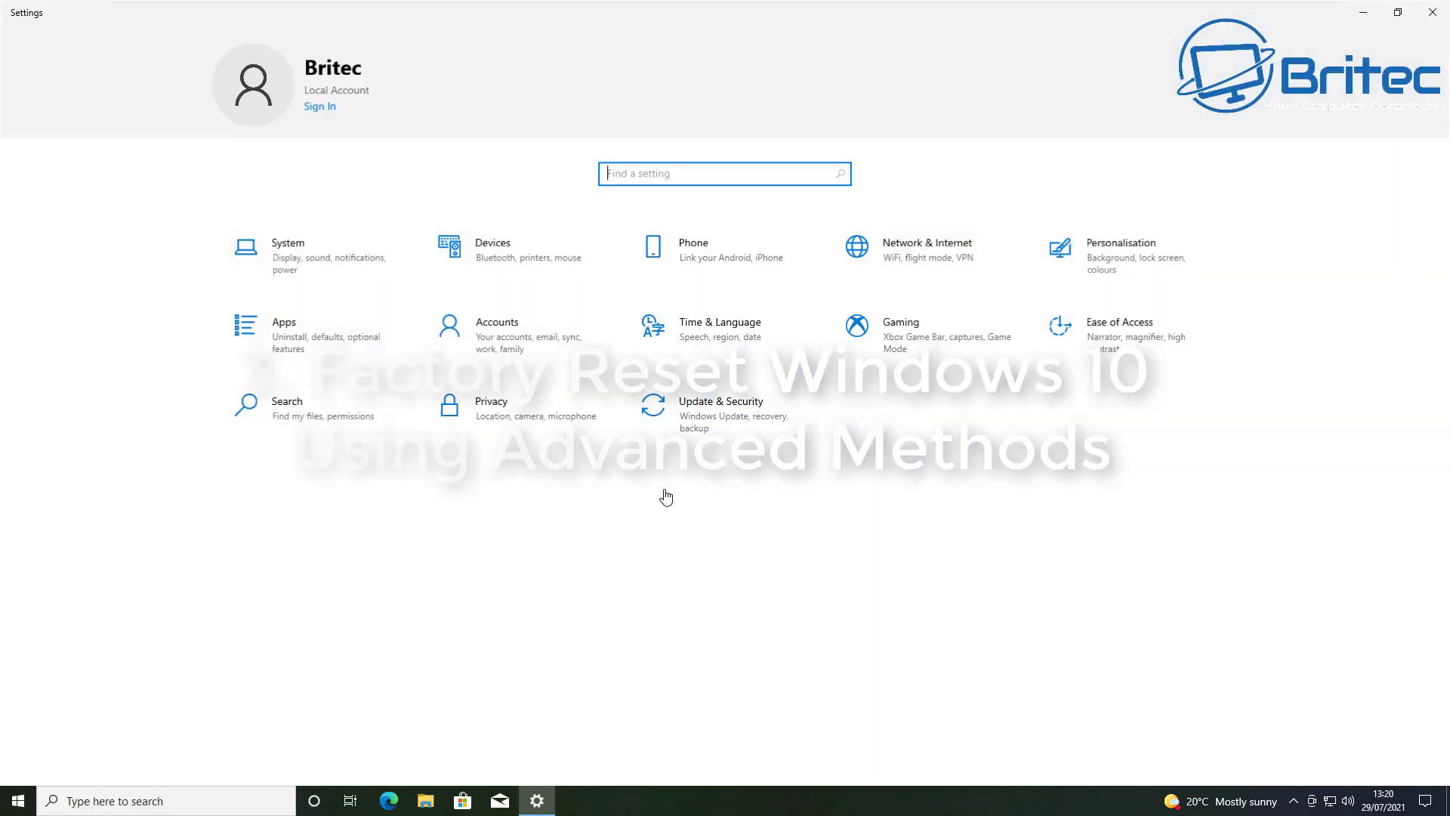
pyautogui.click(732, 421)
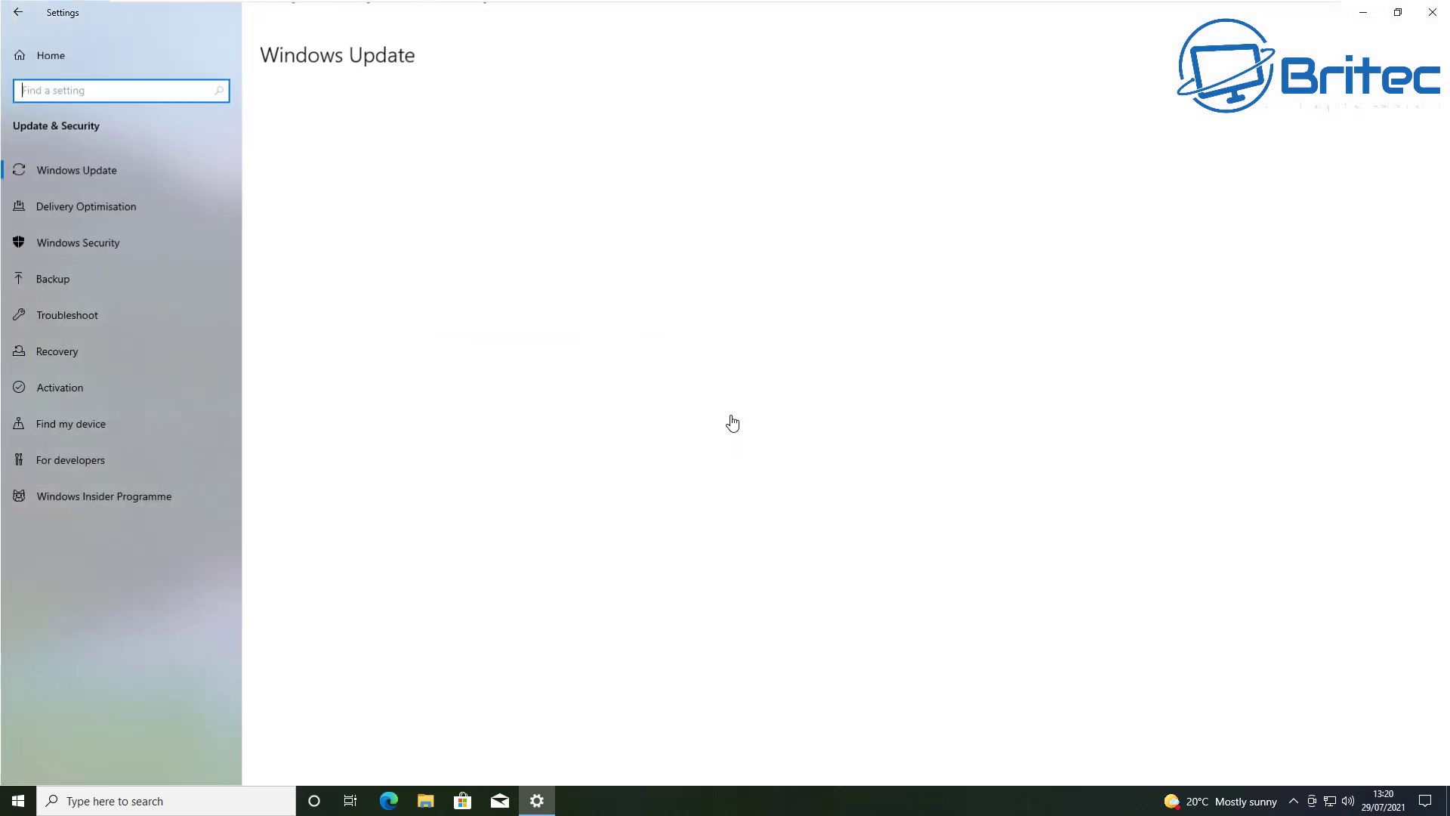
pyautogui.click(66, 358)
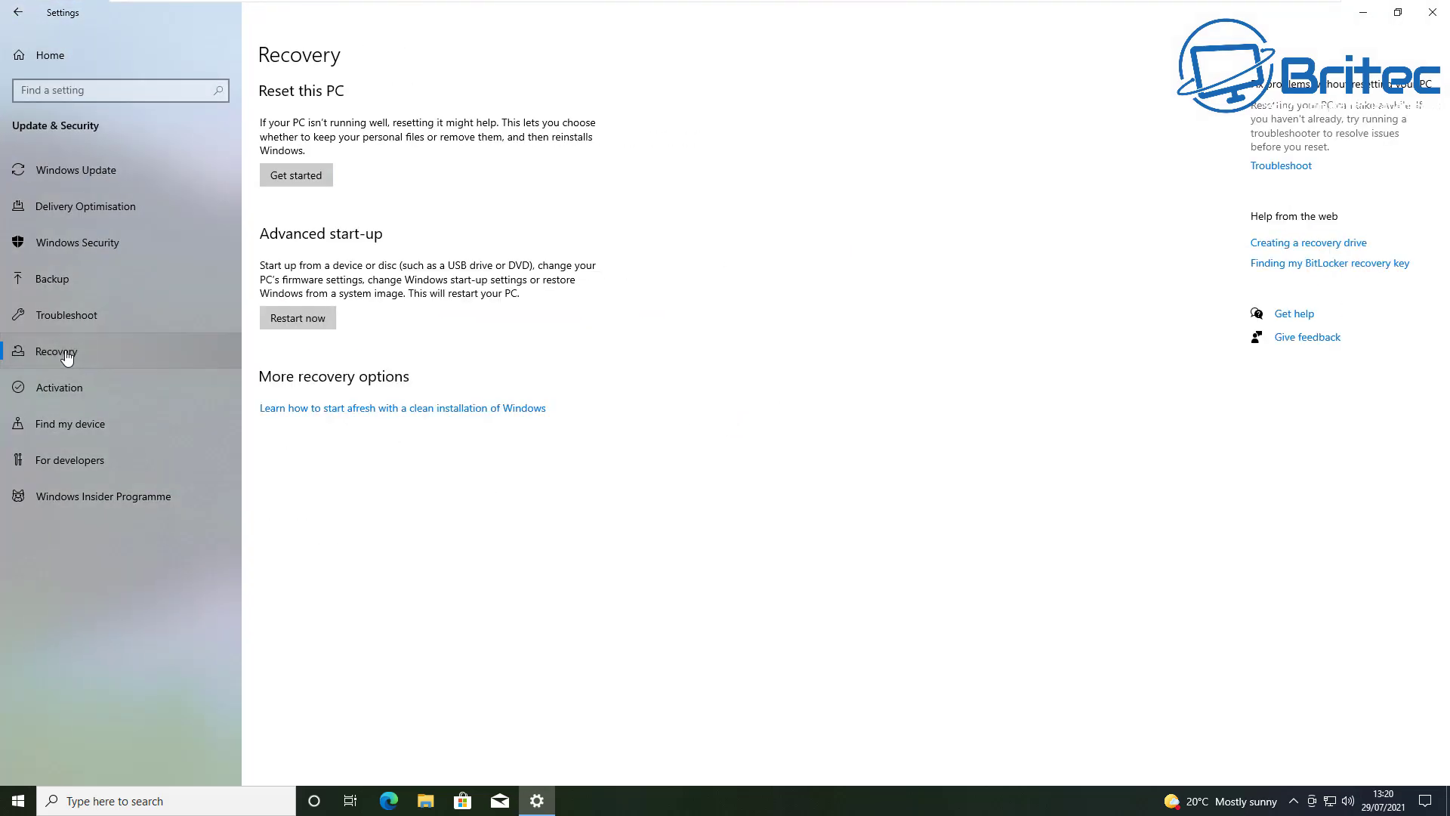
pyautogui.click(307, 324)
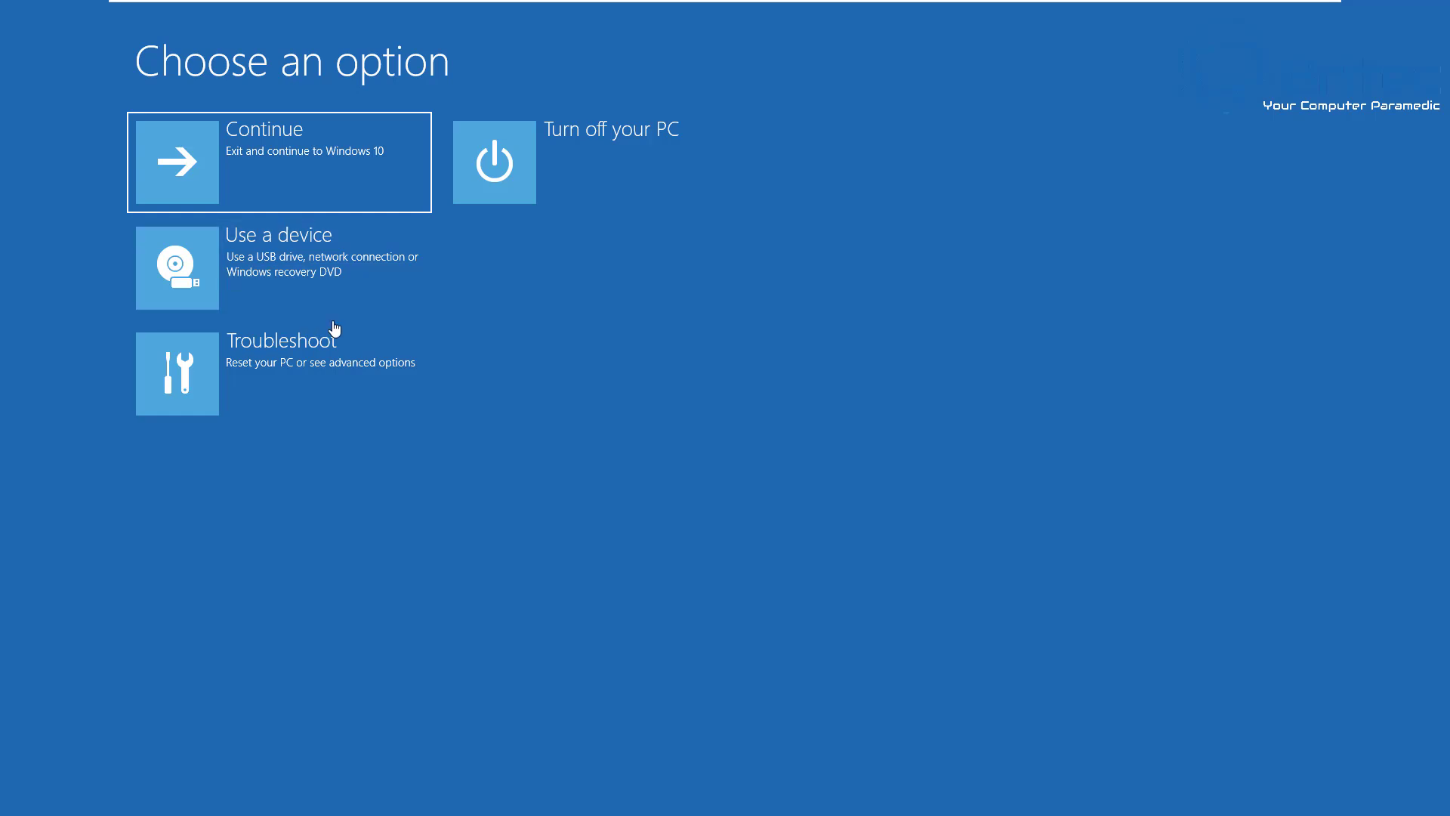
# Step: Choose Troubleshoot, then Reset this PC with the Keep my files option
pyautogui.click(337, 330)
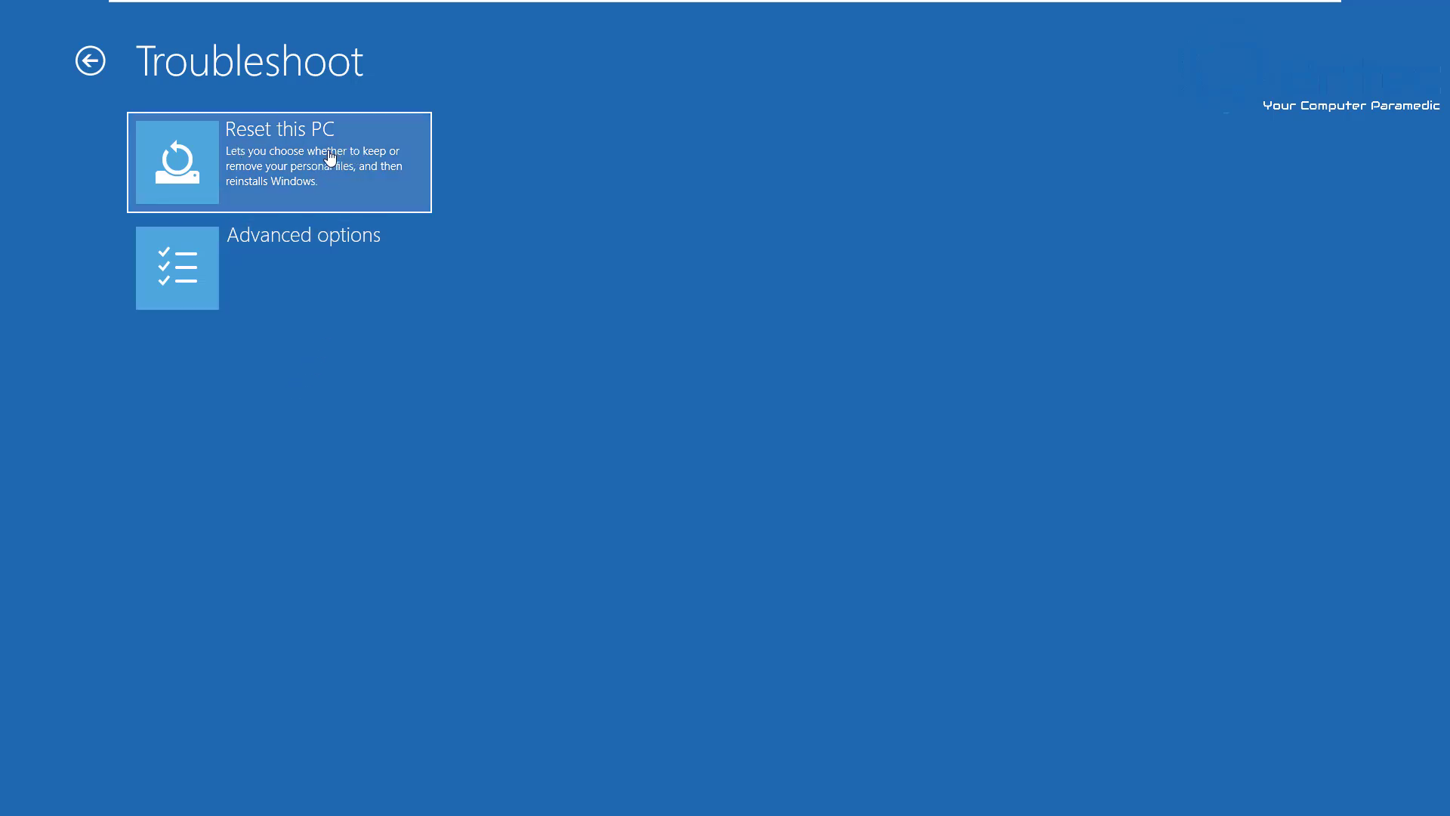
pyautogui.click(330, 156)
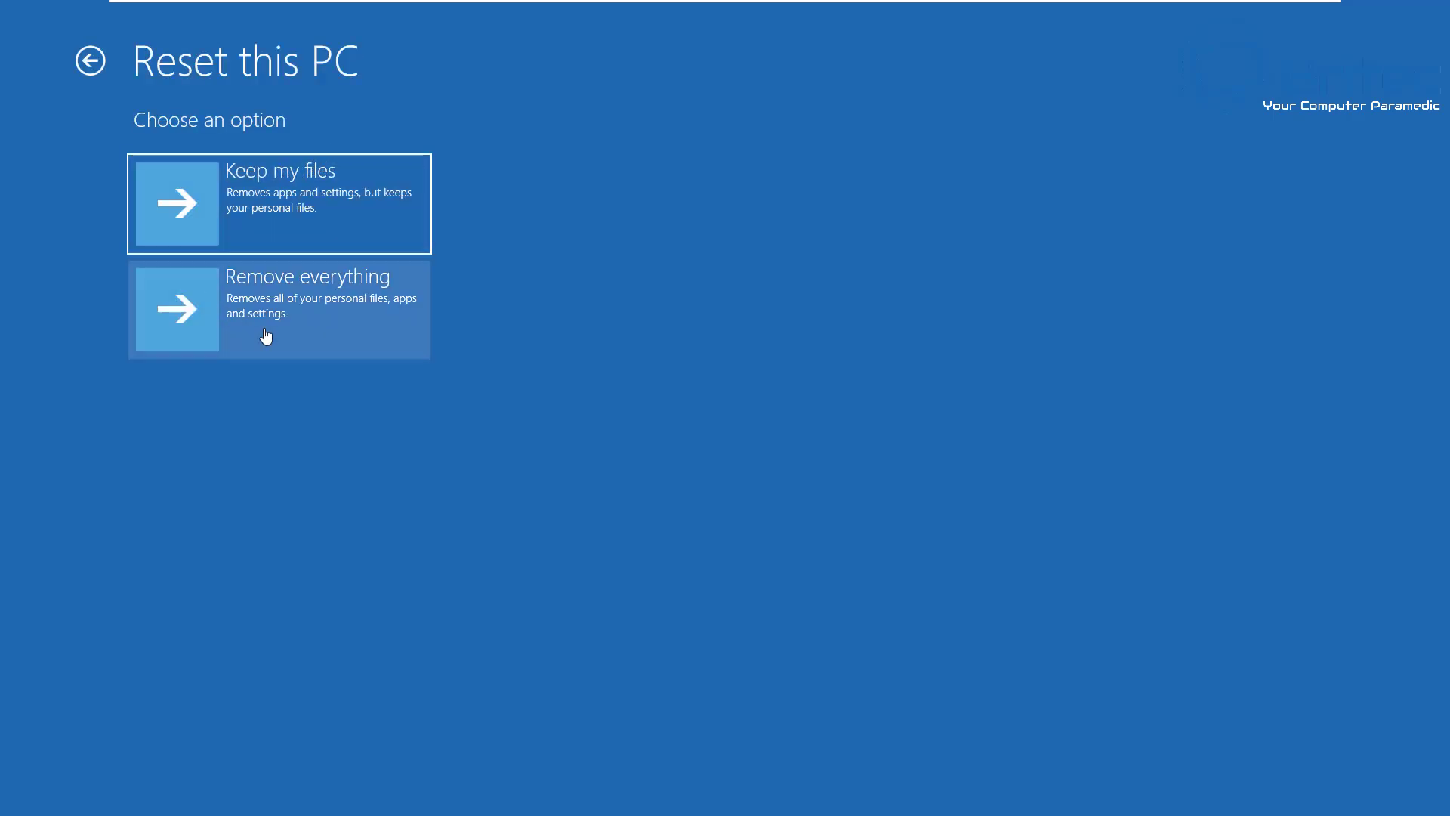
pyautogui.click(299, 219)
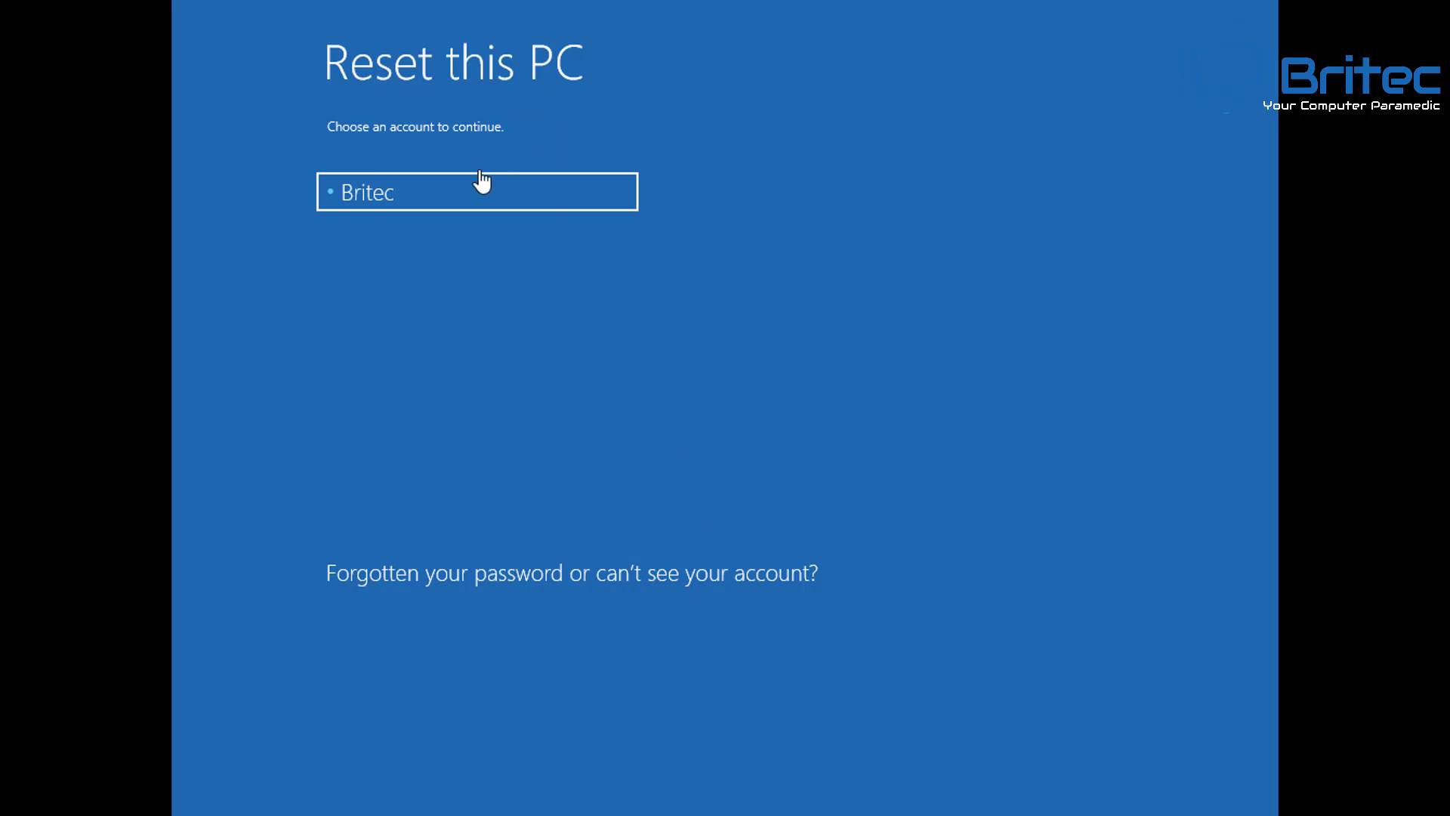
# Step: Continue as the account with a blank password and pick Local reinstall over Cloud download
pyautogui.click(414, 190)
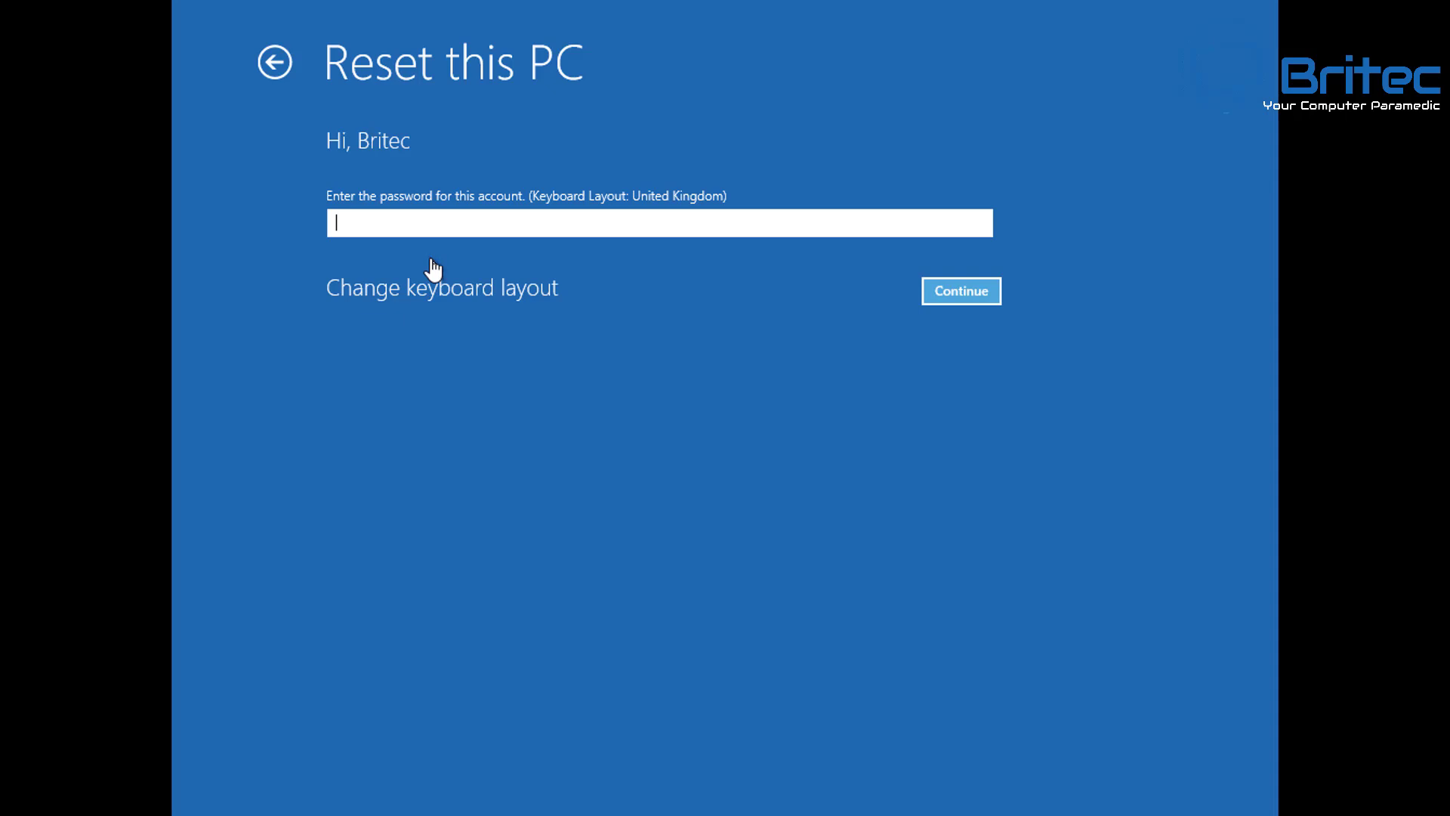
pyautogui.click(974, 306)
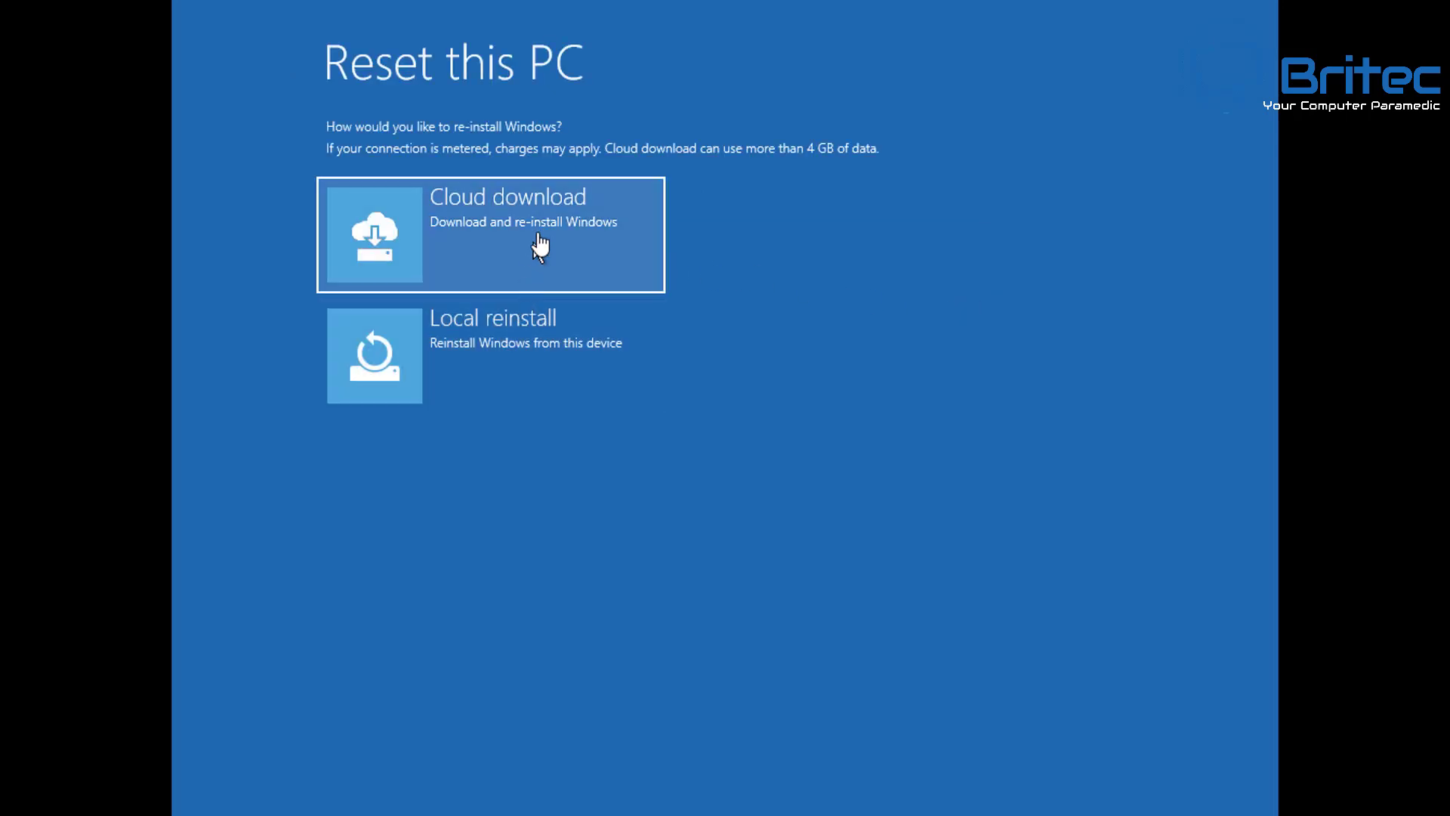
pyautogui.click(494, 349)
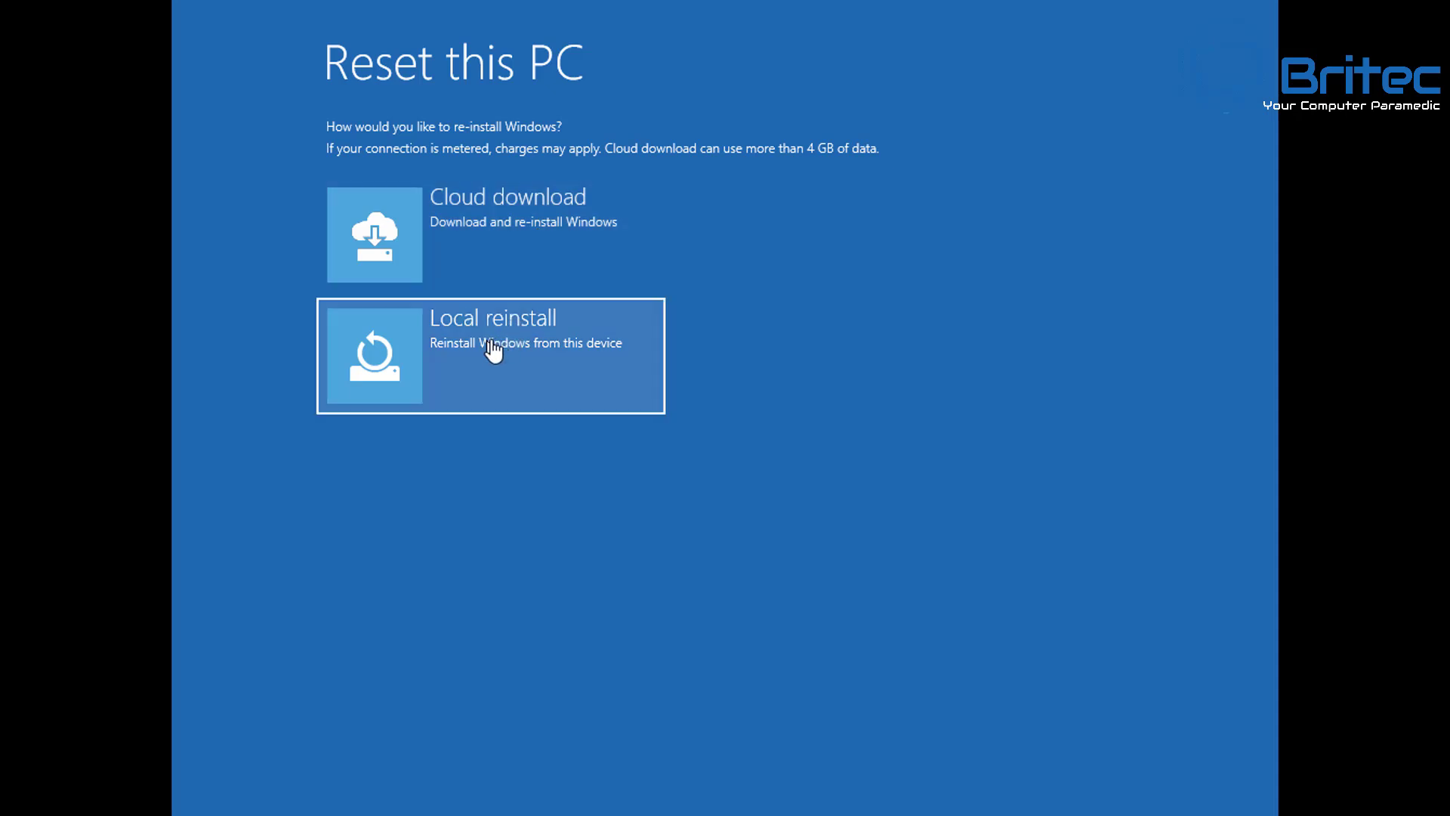
pyautogui.click(468, 257)
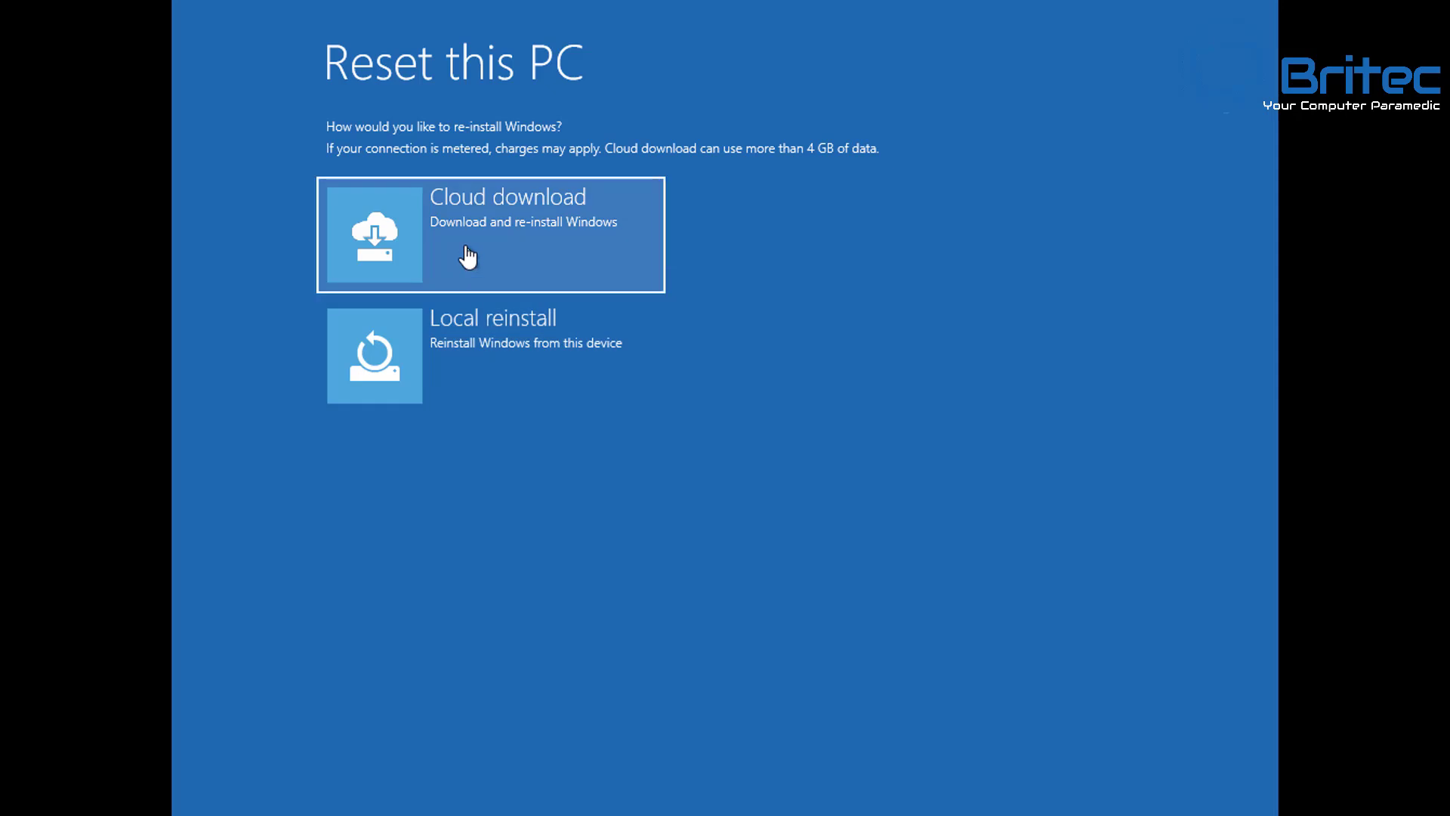
pyautogui.click(480, 334)
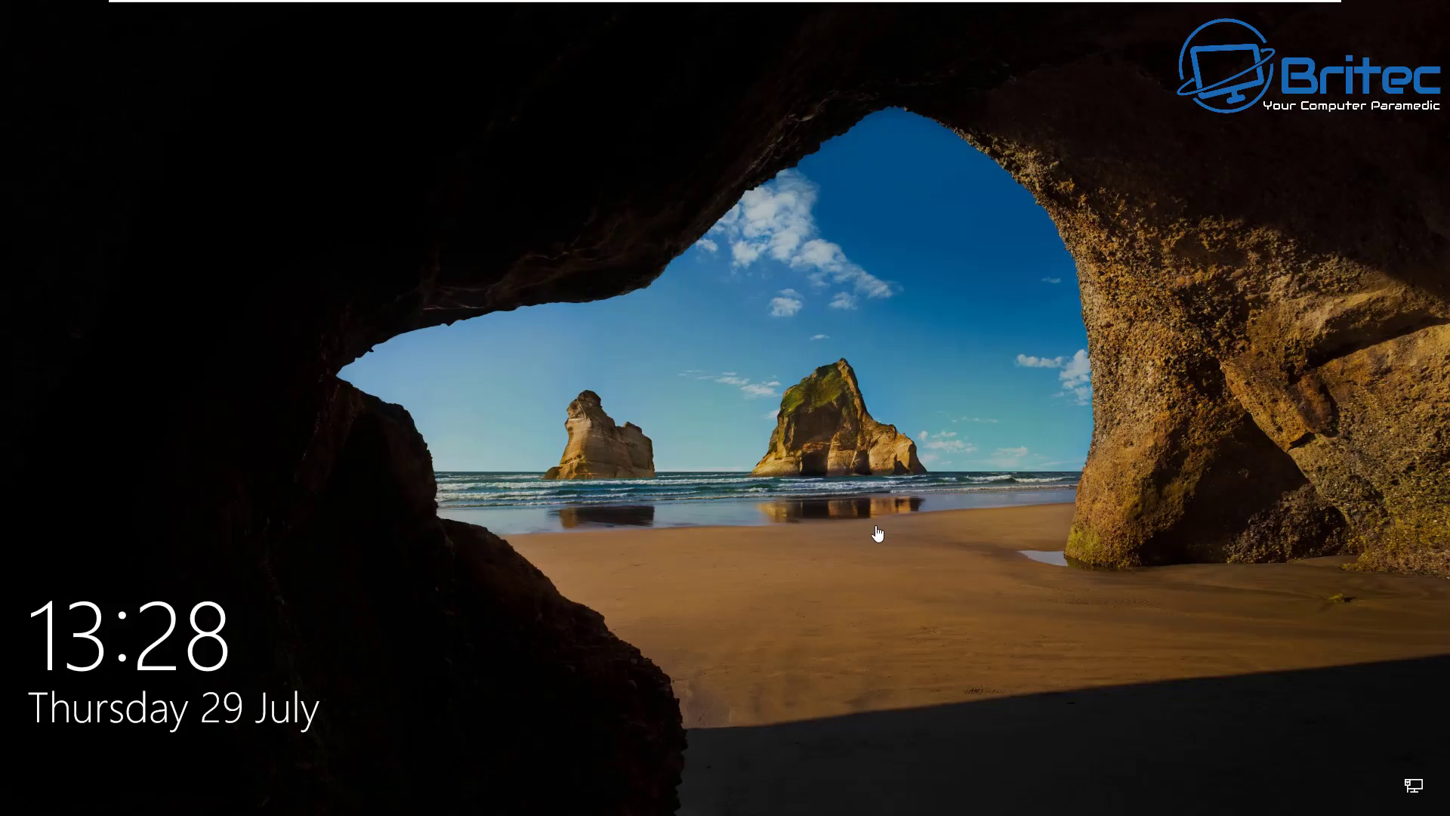
# Step: From the lock screen, Shift-restart via the Power icon into the recovery options
pyautogui.click(899, 531)
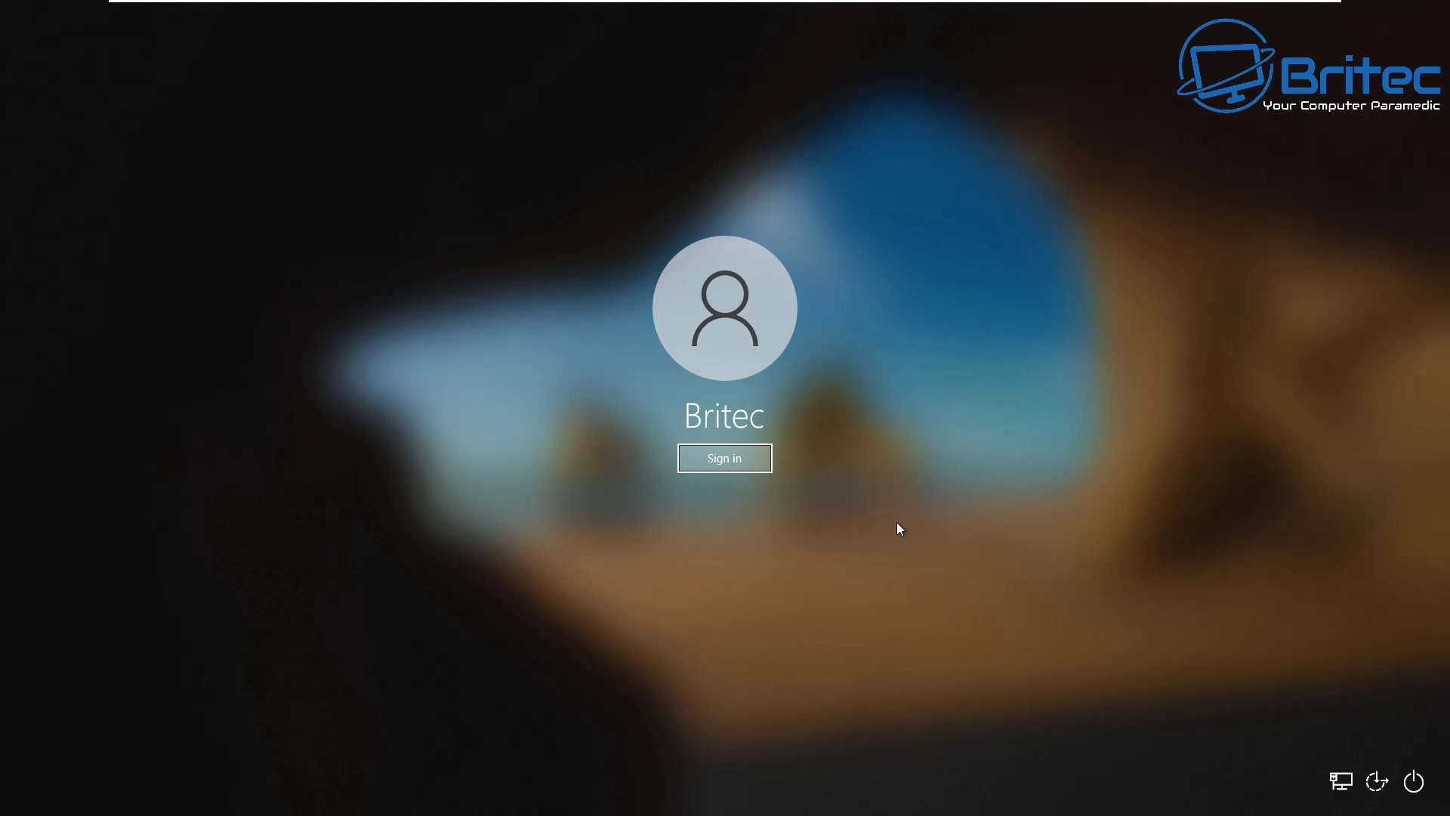
pyautogui.click(1414, 783)
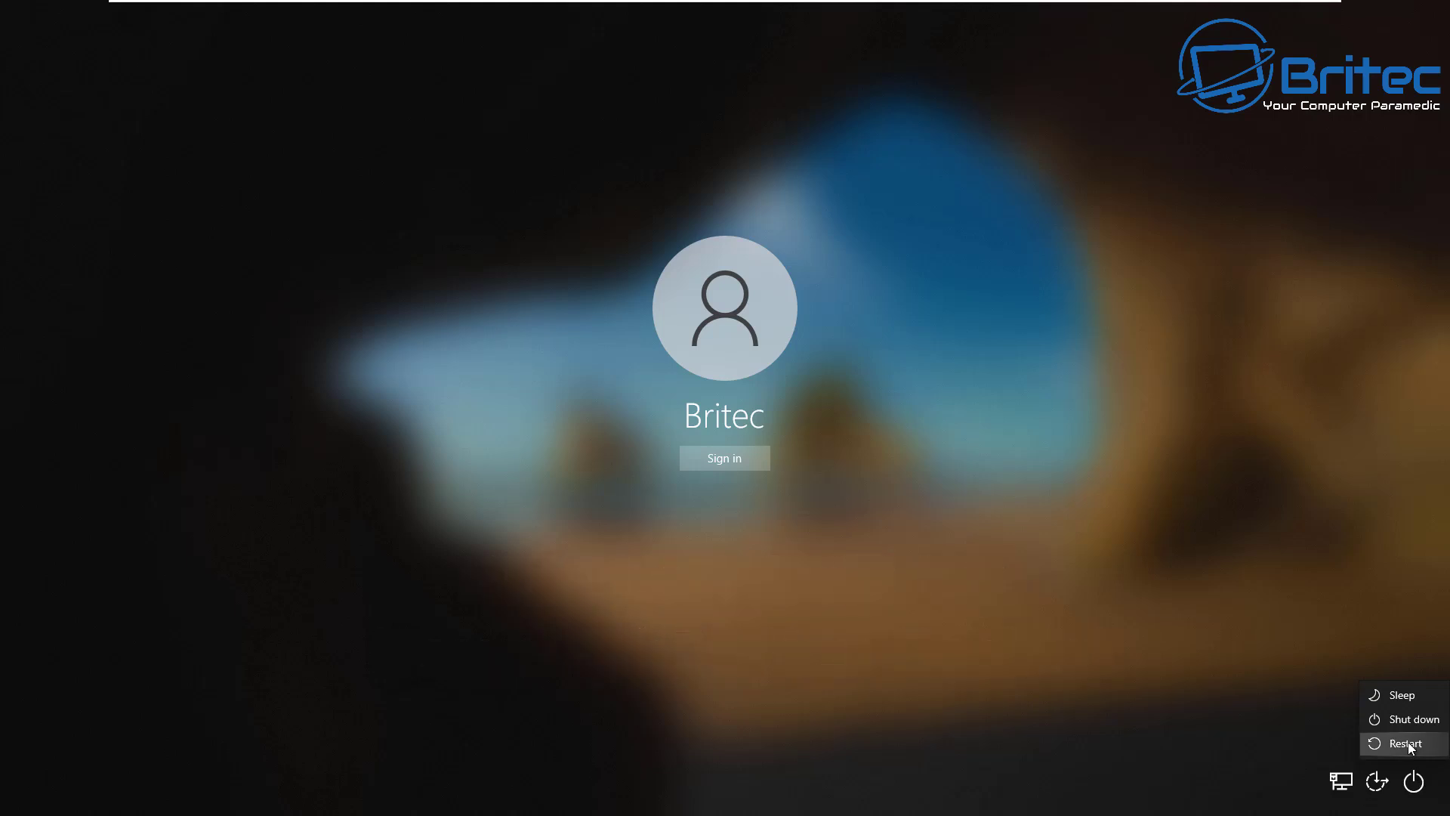
pyautogui.keyDown('shift'); pyautogui.click(1408, 743); pyautogui.keyUp('shift')
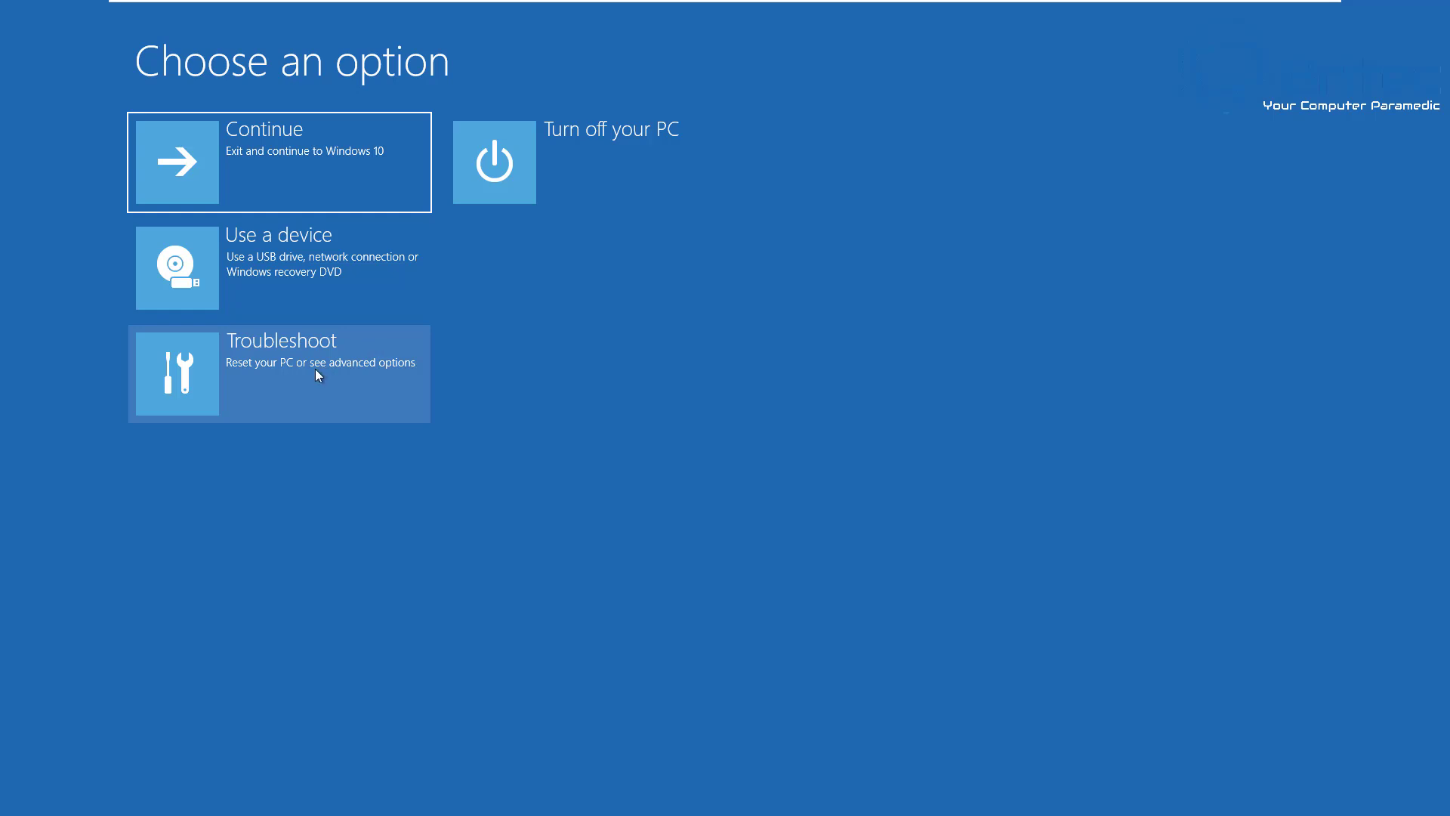
# Step: Move down to Troubleshoot with the arrow key and open it with Enter
pyautogui.press('Down')
pyautogui.press('Down')
pyautogui.press('Return')
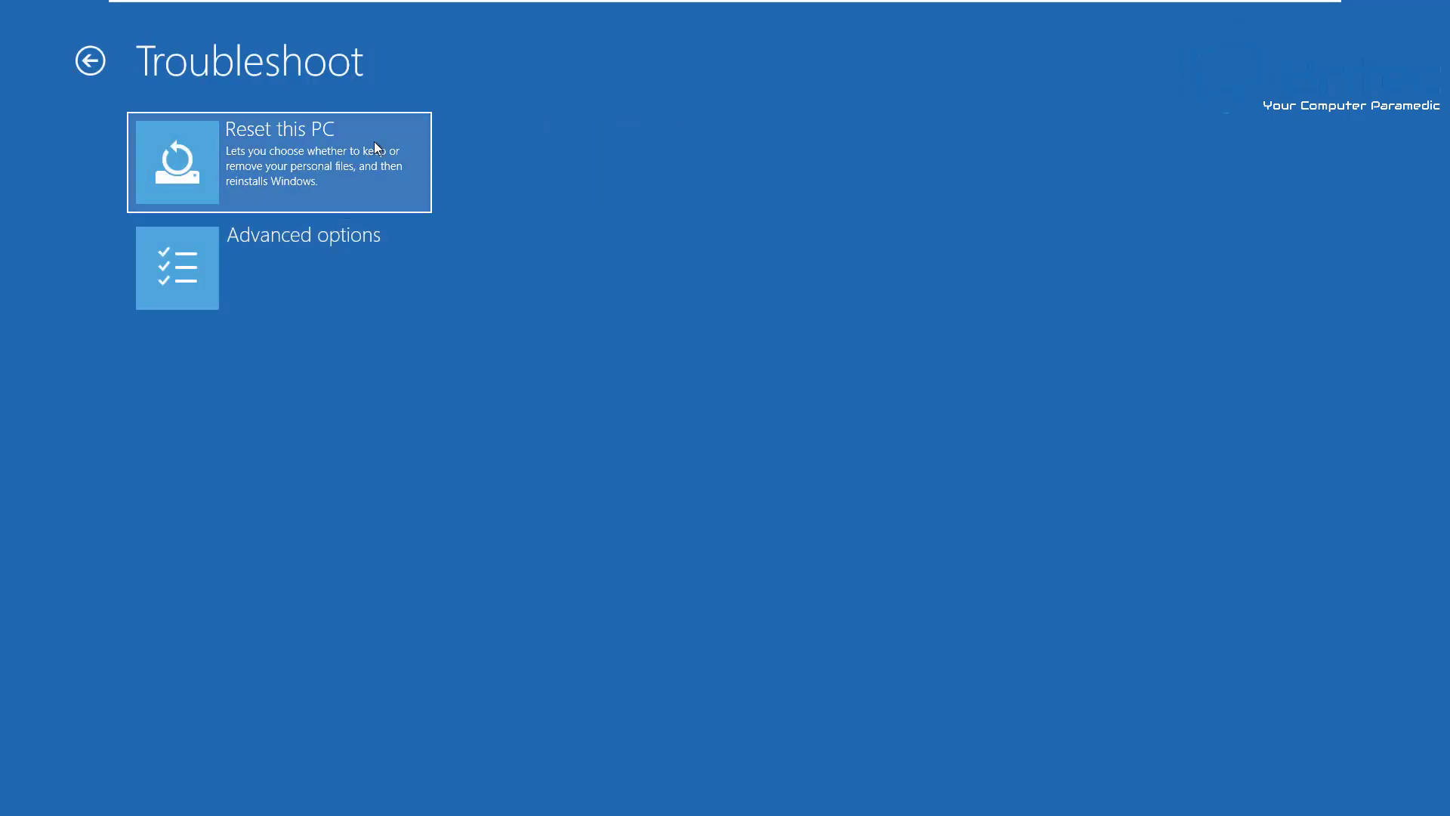